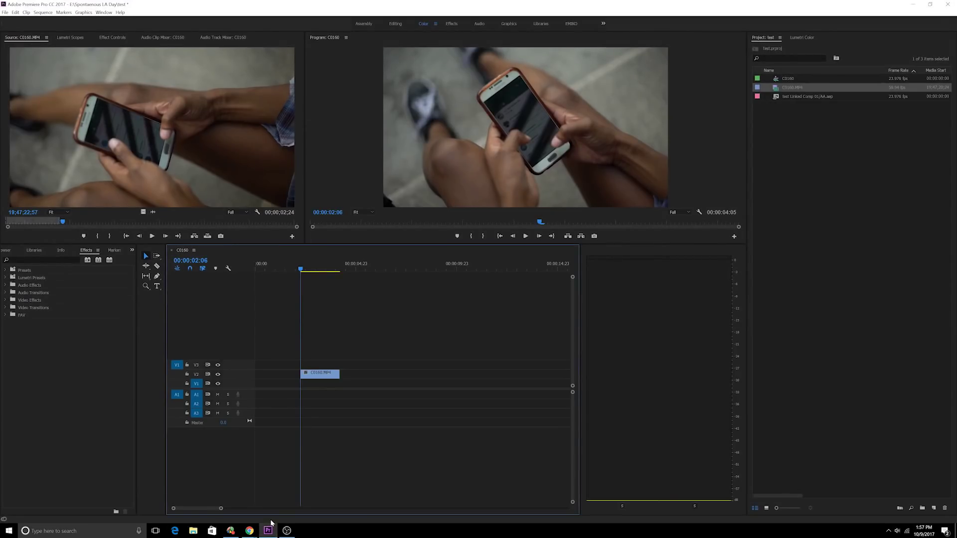
Step: Preview the C0160.MP4 phone clip and replace it with a linked After Effects composition
mouse_move(302, 269)
left_mouse_down()
mouse_move(333, 270)
mouse_move(303, 270)
left_mouse_up()
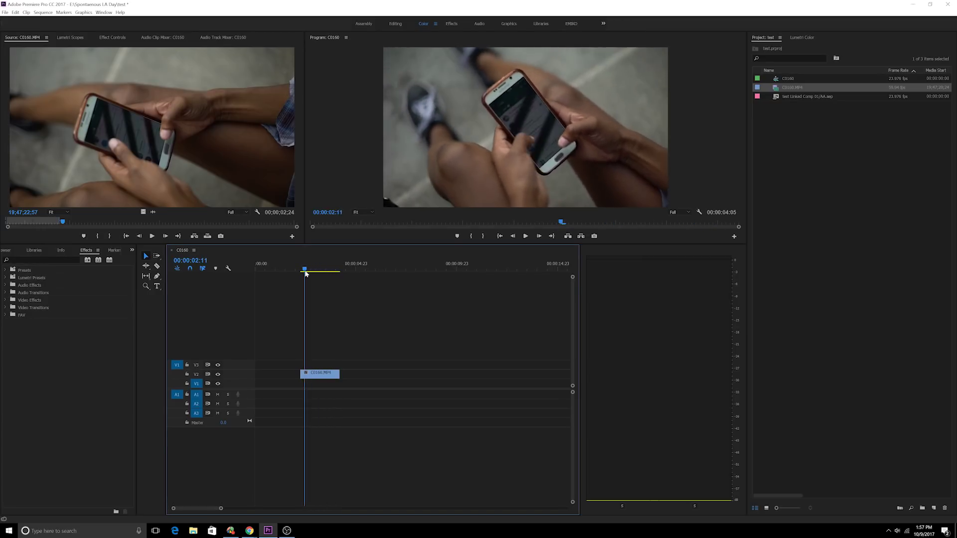
left_click(310, 269)
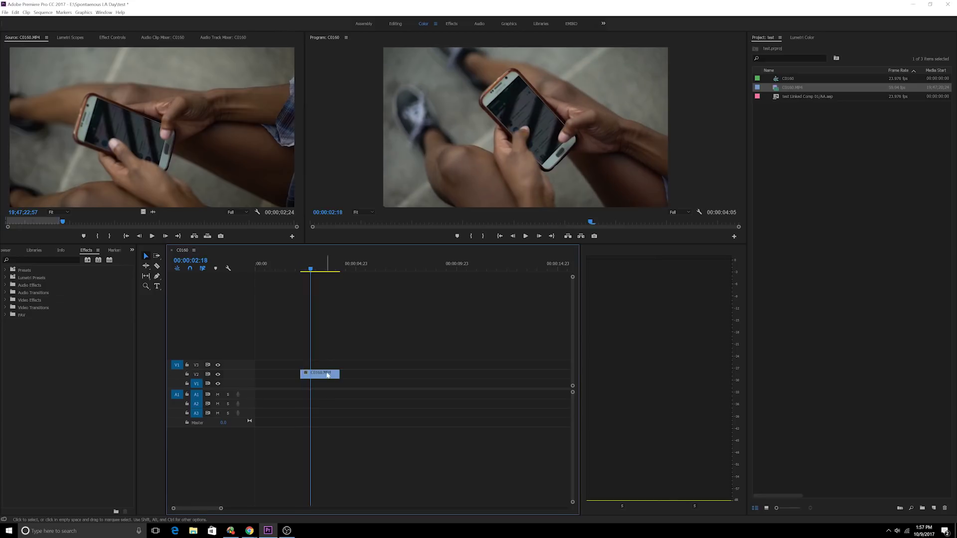
right_click(327, 373)
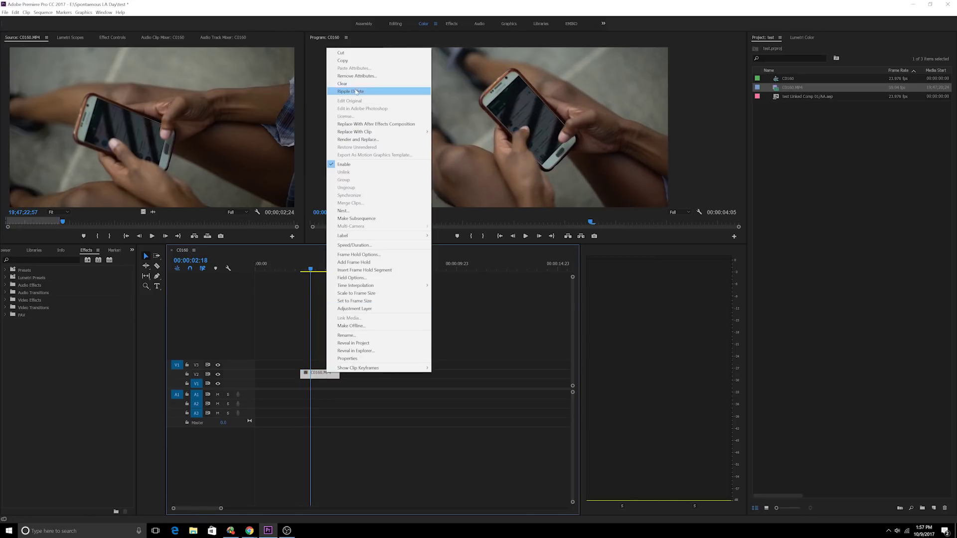
left_click(372, 124)
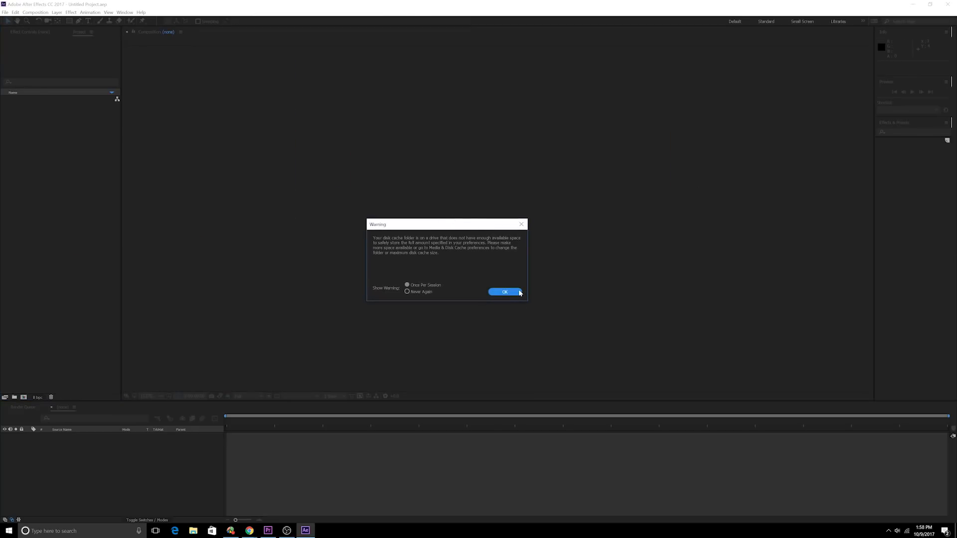
Step: Dismiss the disk cache warning and save the project to the Desktop as test1.aep
left_click(519, 293)
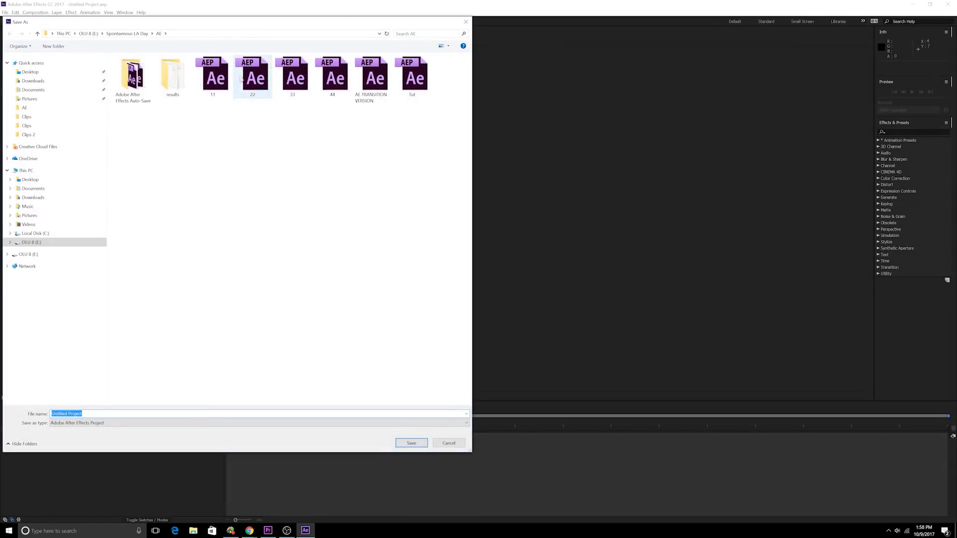
left_click(30, 72)
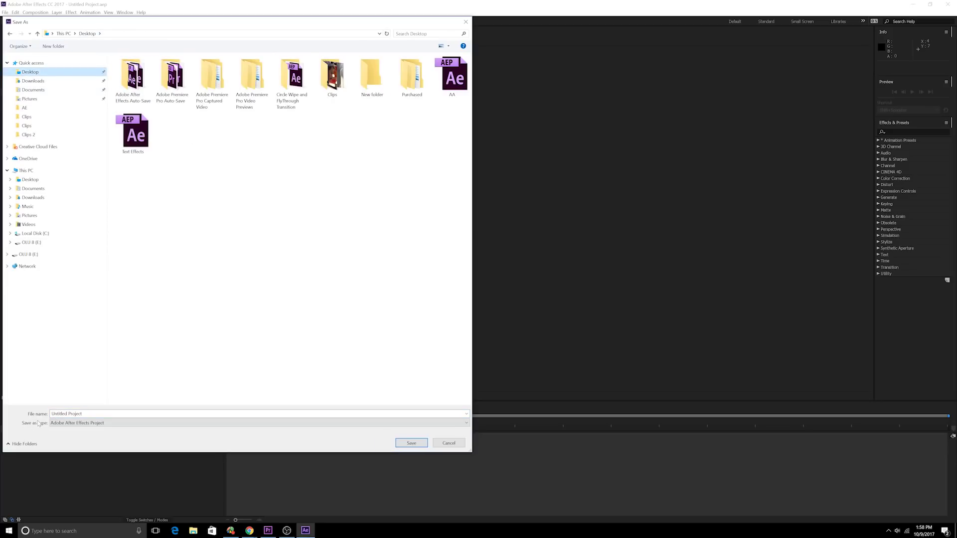
left_click(64, 414)
left_click(65, 413)
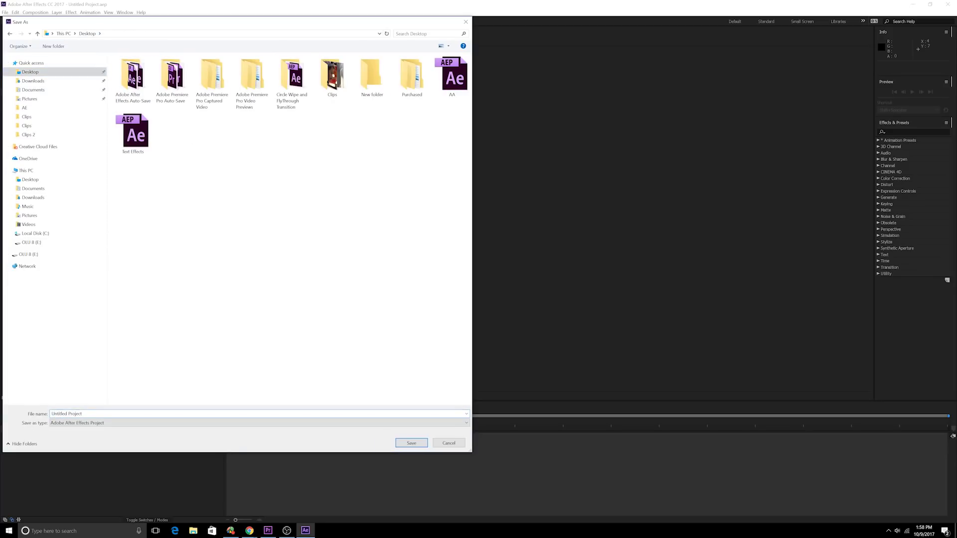
key("ctrl+a")
type("test")
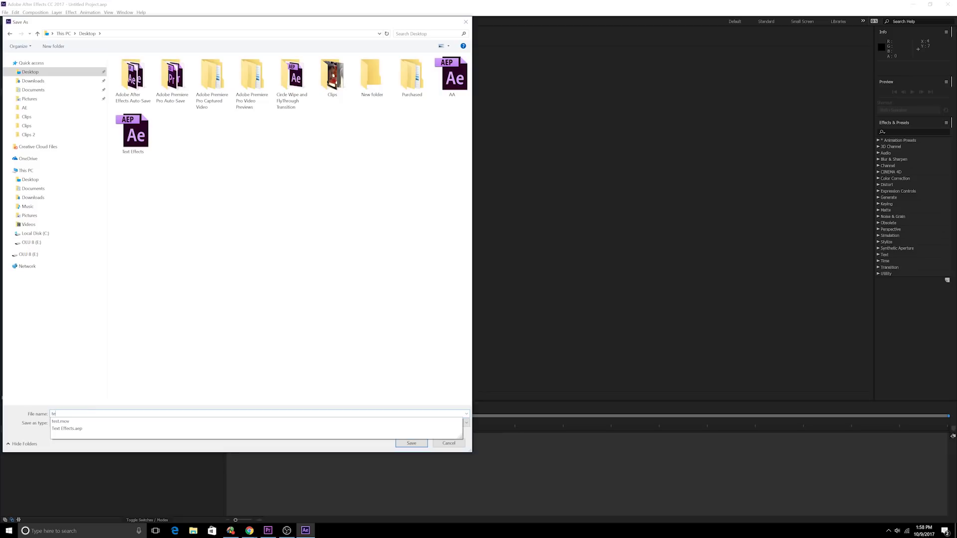
key("Return")
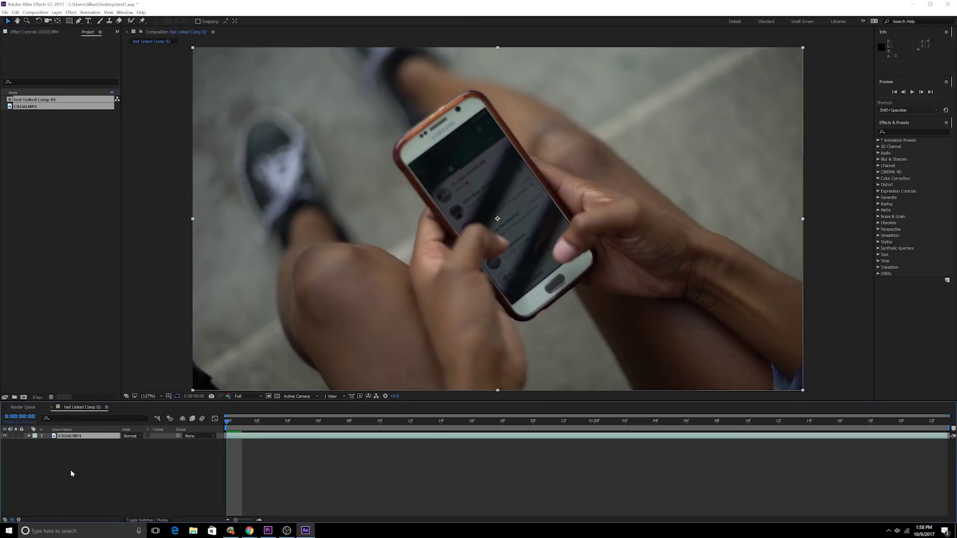
Step: Search 'warp' and apply Warp Stabilizer VFX to the C0160.MP4 layer
left_click_drag(227, 421, 257, 421)
left_click(896, 132)
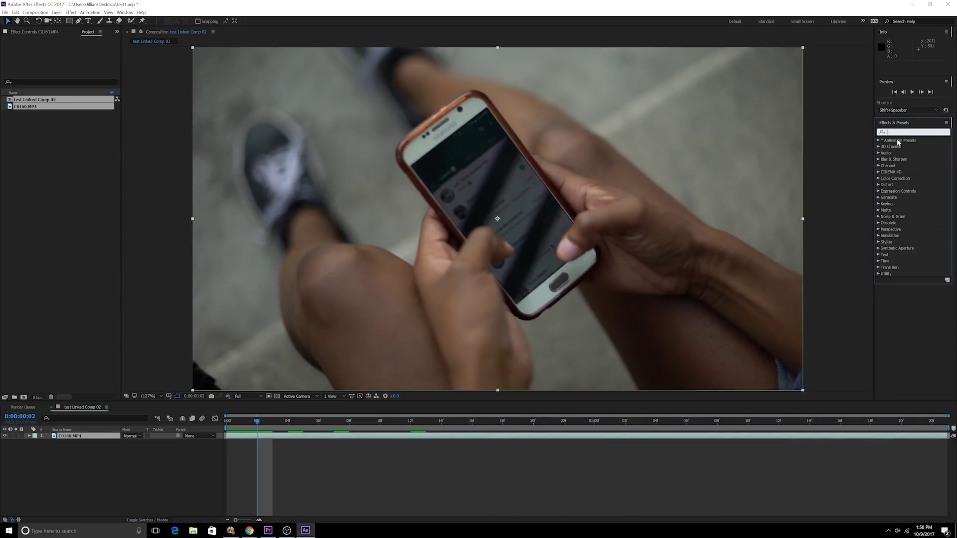
type("warp")
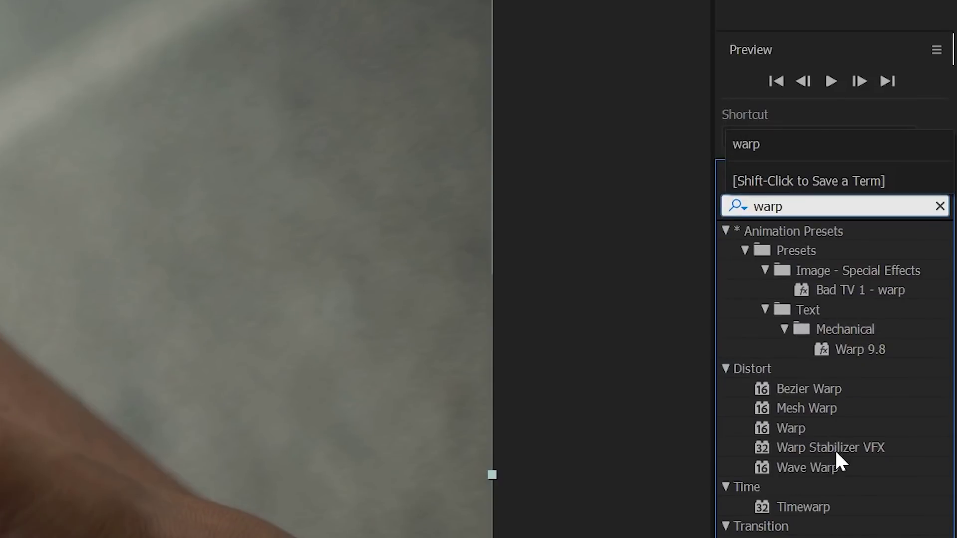
left_click_drag(835, 448, 75, 438)
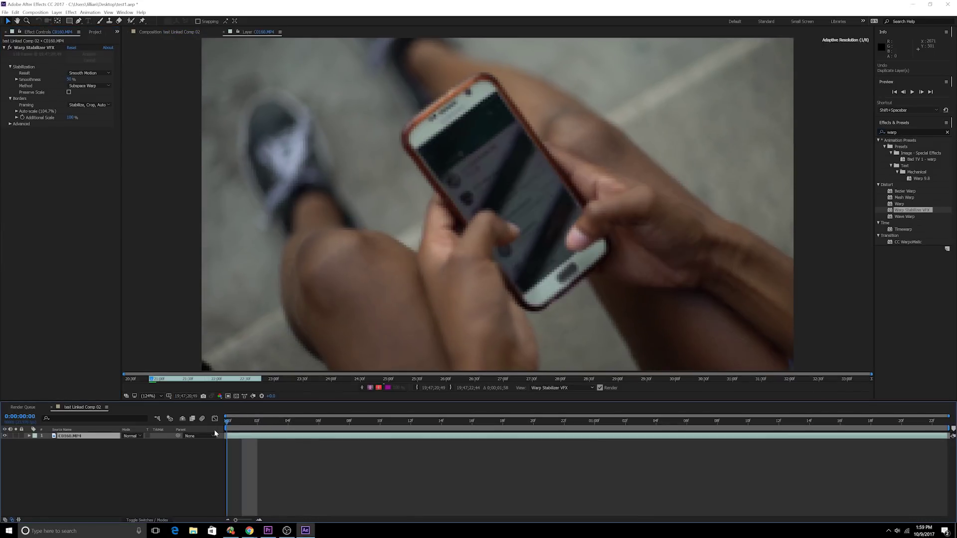
Step: Add the comp to the Render Queue with QuickTime as the output format
left_click_drag(937, 421, 228, 420)
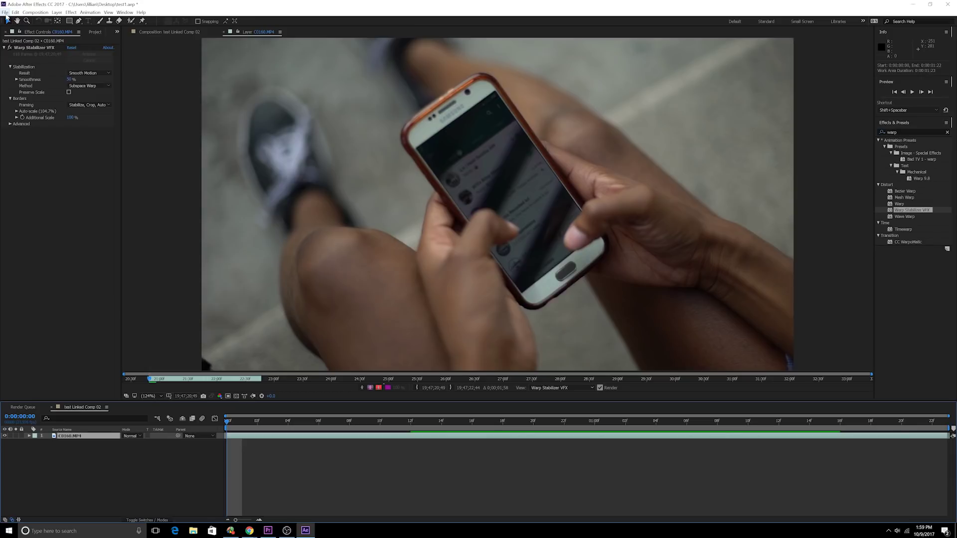
left_click(5, 12)
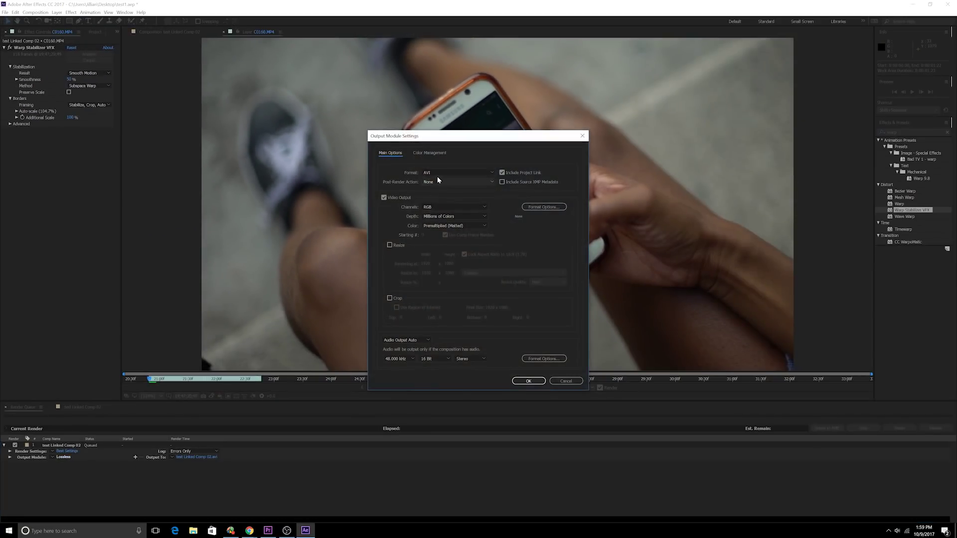
left_click(474, 170)
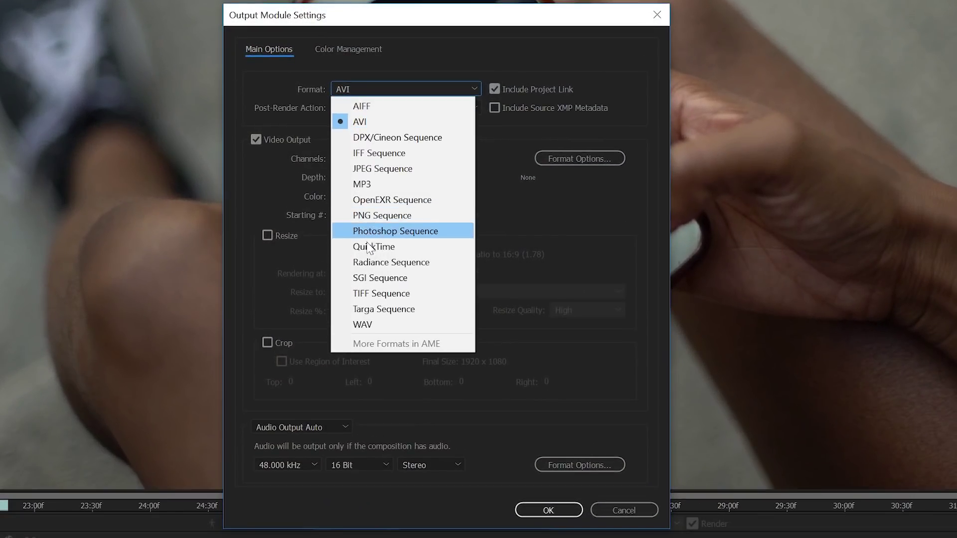
left_click(376, 247)
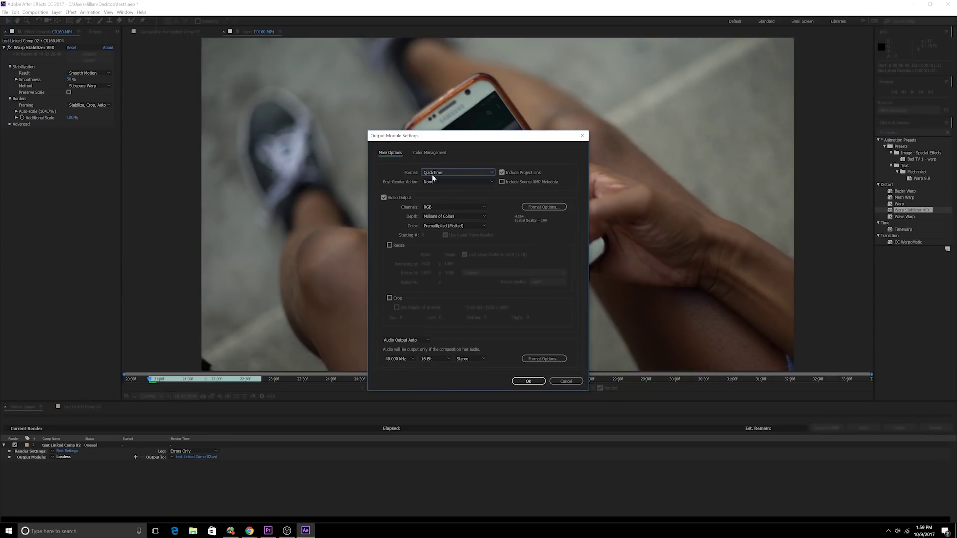
left_click(530, 382)
Step: Set the output file to Export.mov on the Desktop and render the comp
left_click(189, 457)
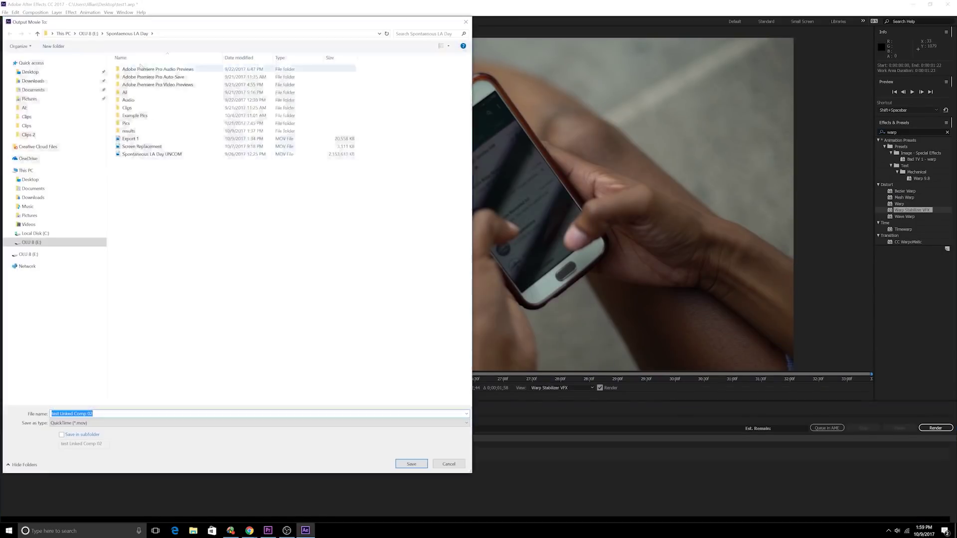
key("BackSpace")
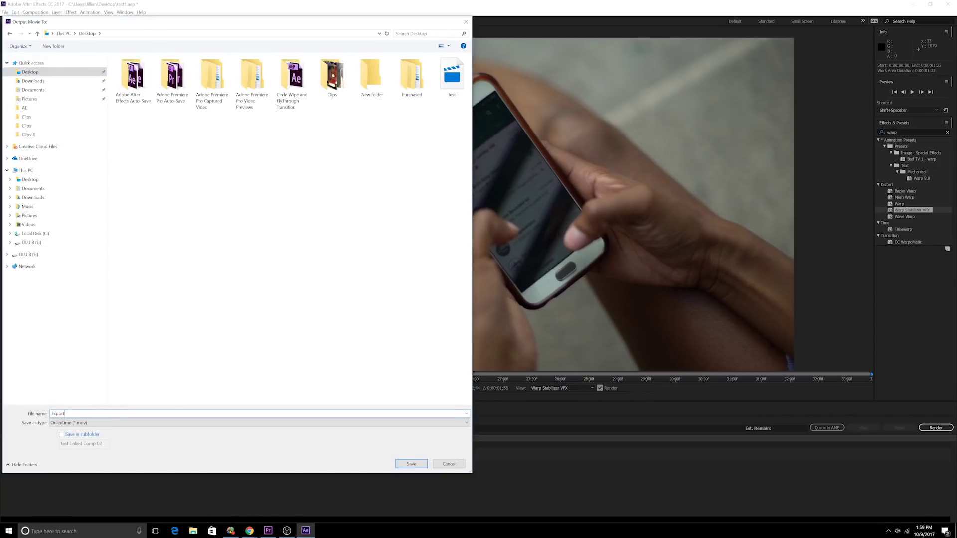
left_click(411, 464)
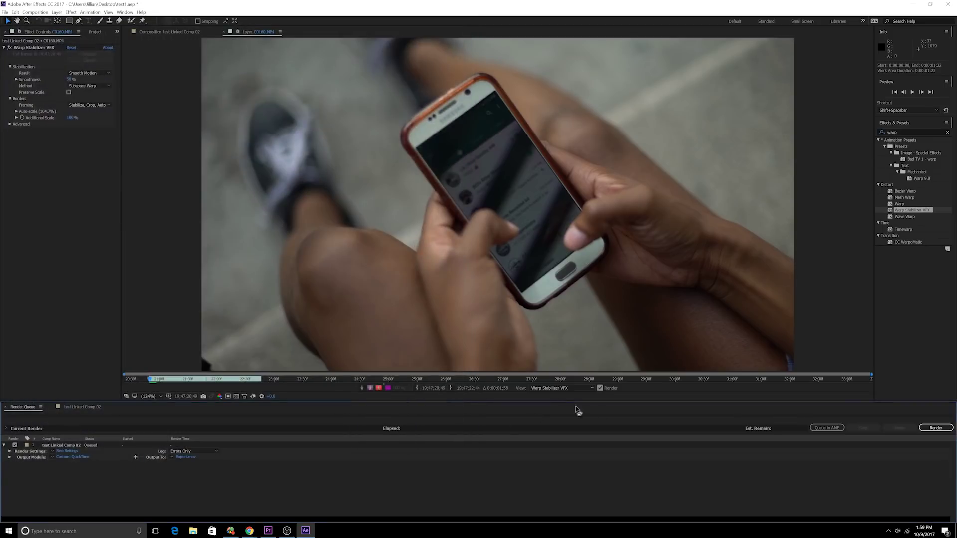
left_click(938, 429)
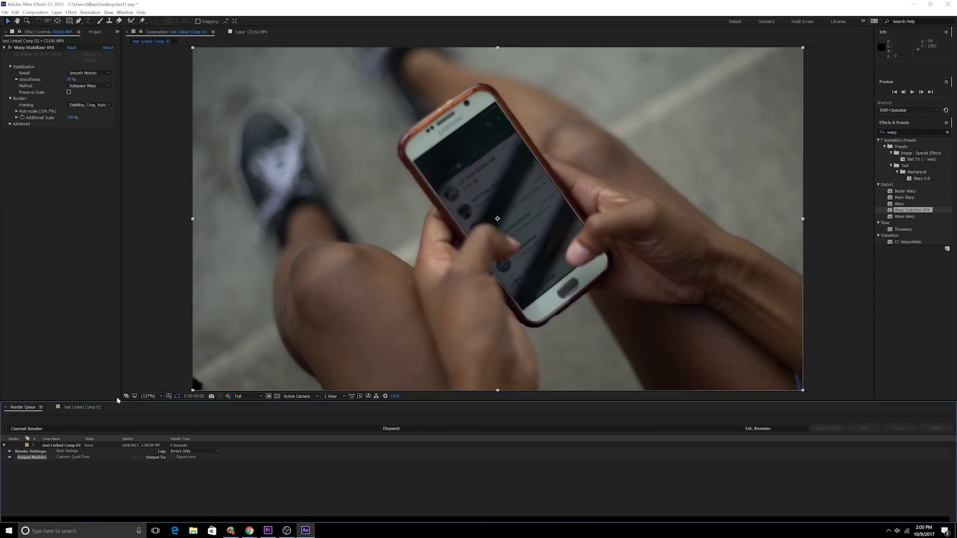
Step: Import Export.mov from the Desktop and place it above C0160.MP4 in the comp
left_click(73, 408)
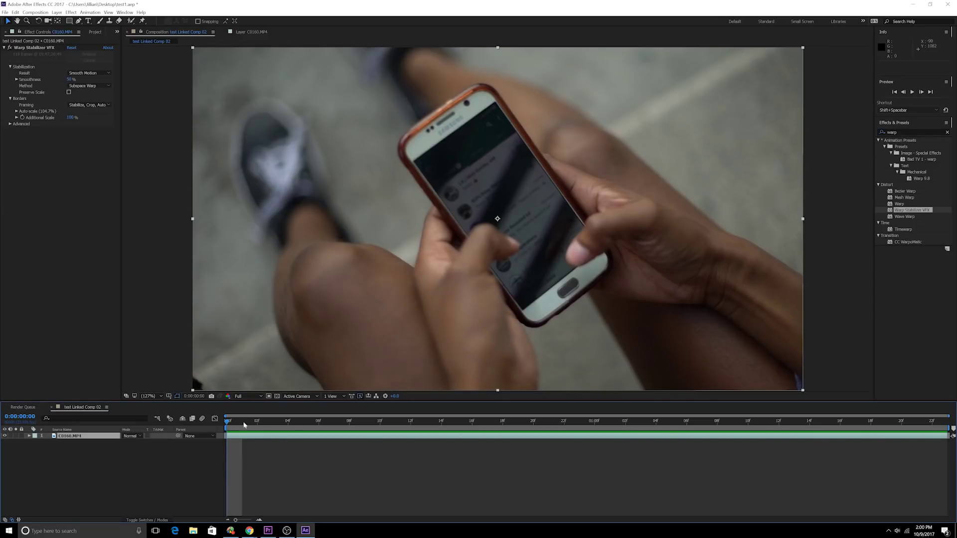
left_click(95, 31)
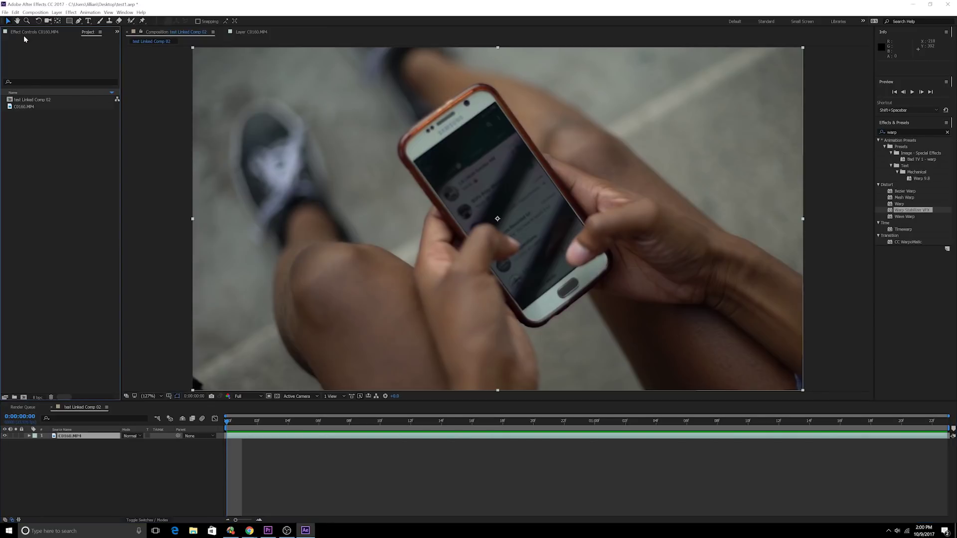
right_click(35, 135)
mouse_move(72, 169)
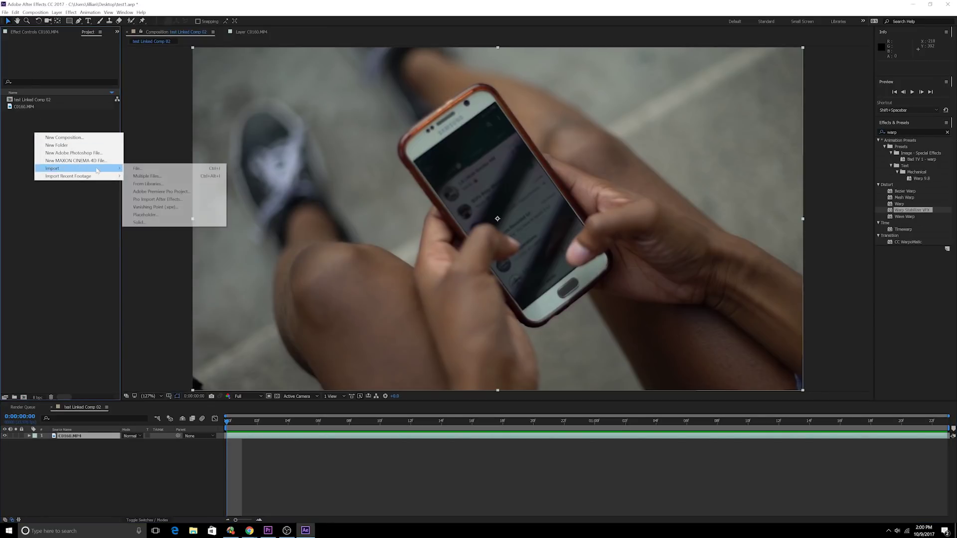
left_click(135, 169)
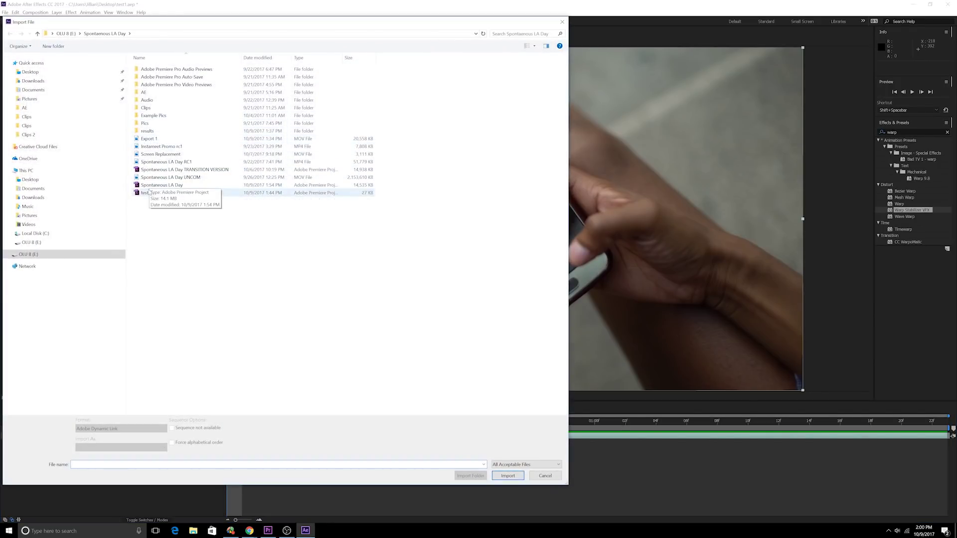
left_click(30, 72)
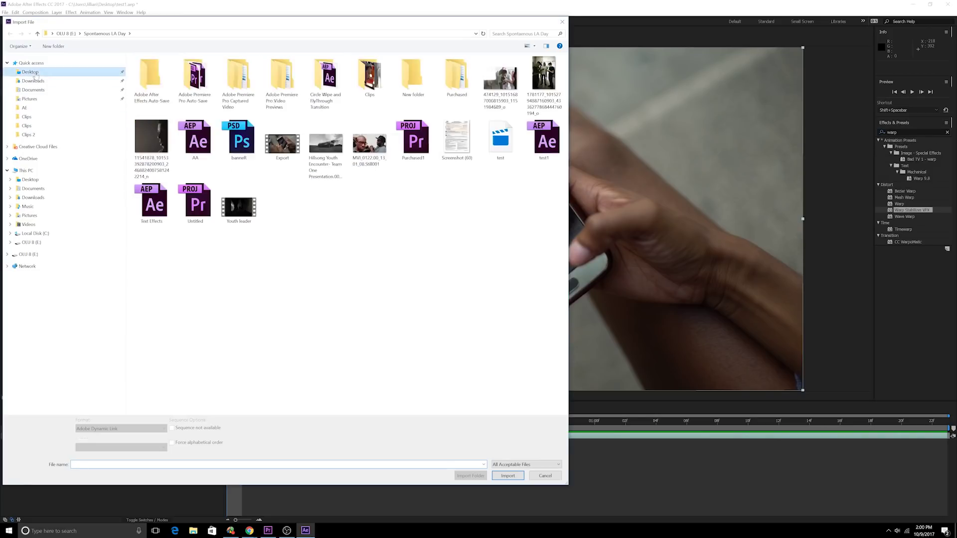
left_click(282, 144)
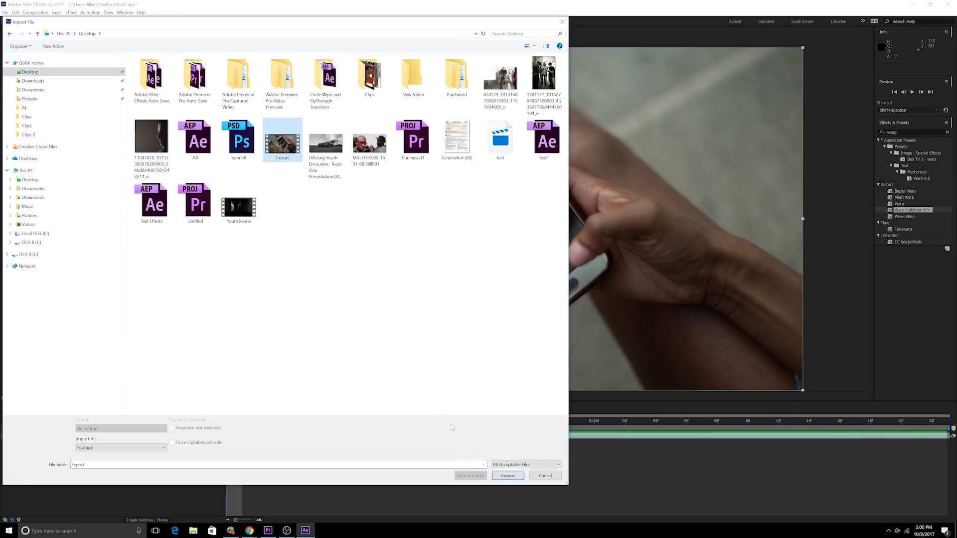
left_click(506, 476)
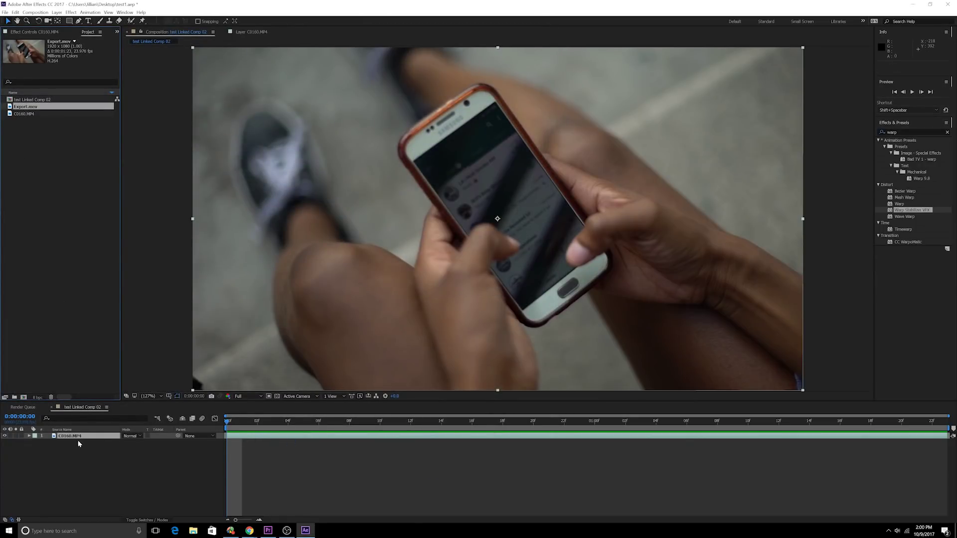
left_click_drag(12, 107, 57, 435)
Step: Play the comp preview to compare Export.mov with the C0160.MP4 footage
key("space")
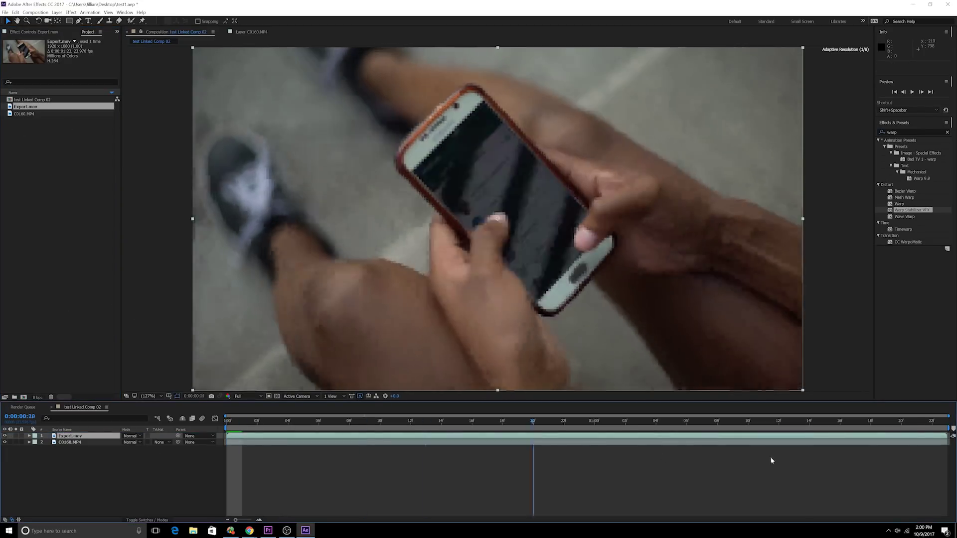
key("space")
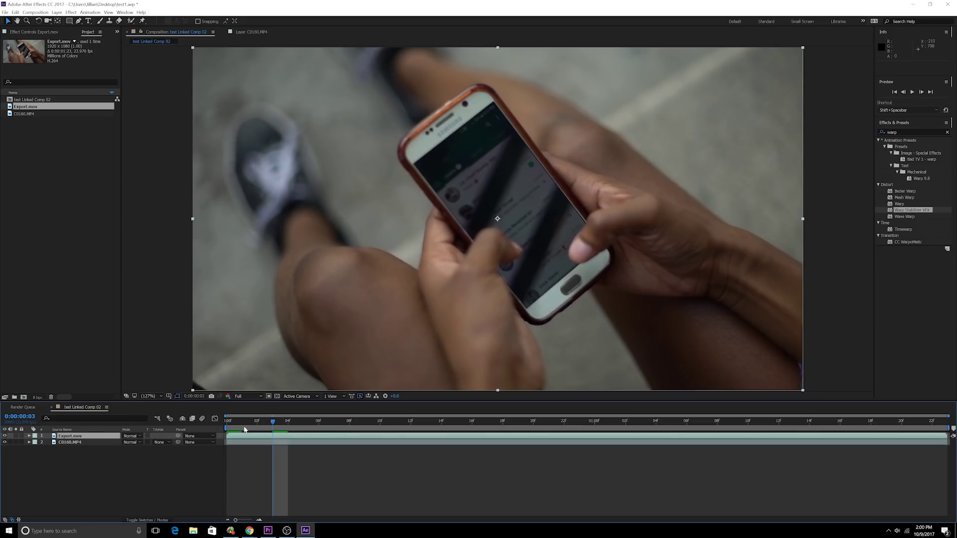
left_click(73, 442)
left_click(253, 429)
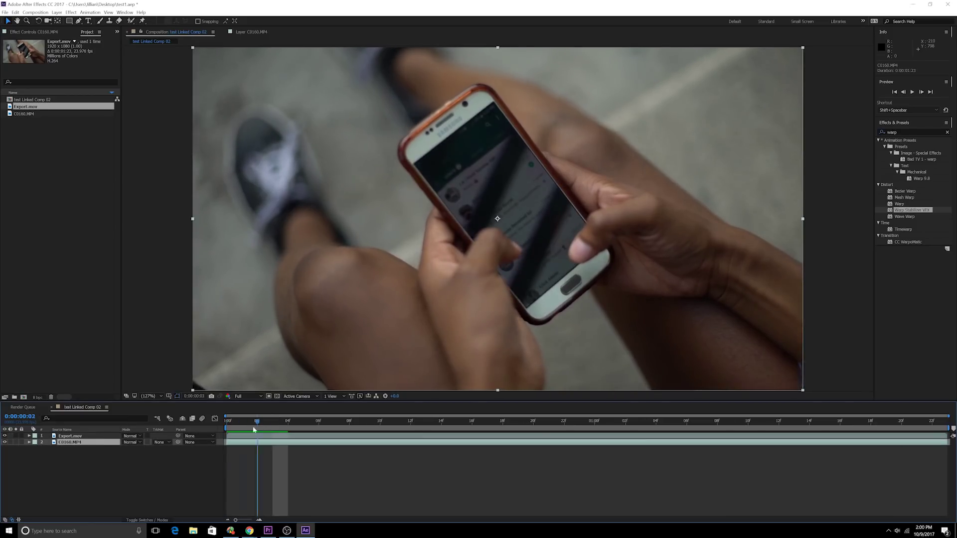
key("space")
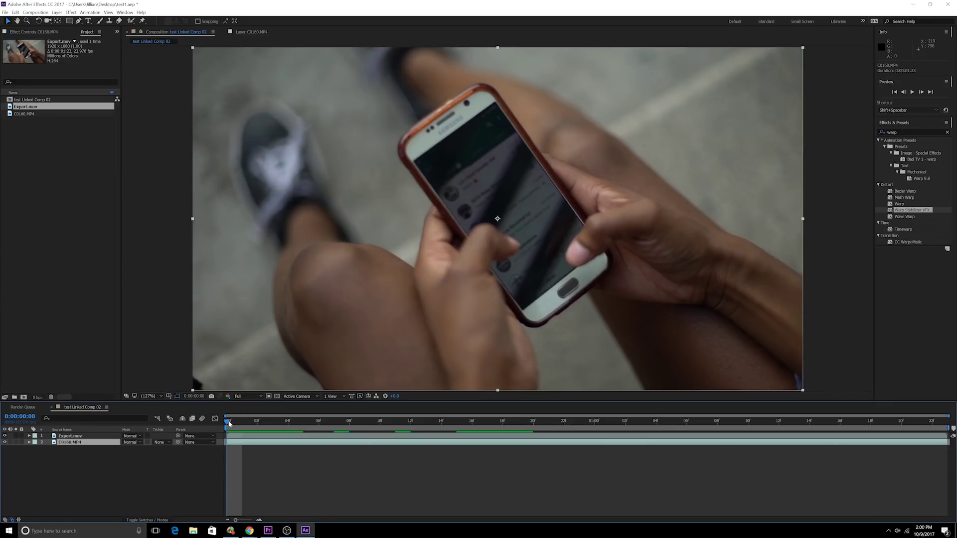
mouse_move(228, 421)
left_mouse_down()
mouse_move(932, 421)
mouse_move(229, 422)
left_mouse_up()
left_click(65, 450)
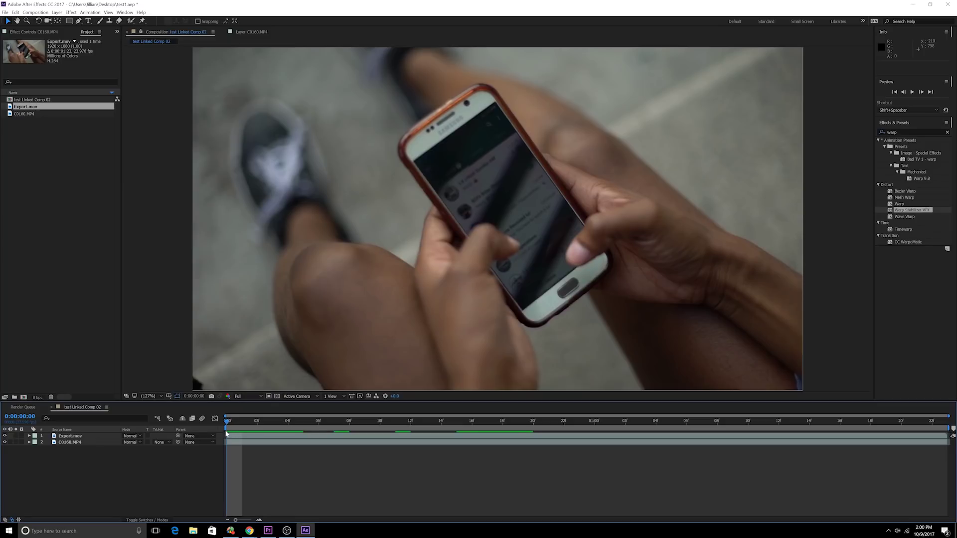
Step: Adjust where the C0160.MP4 layer ends and replay the comp from the first frame
left_click_drag(239, 429, 301, 427)
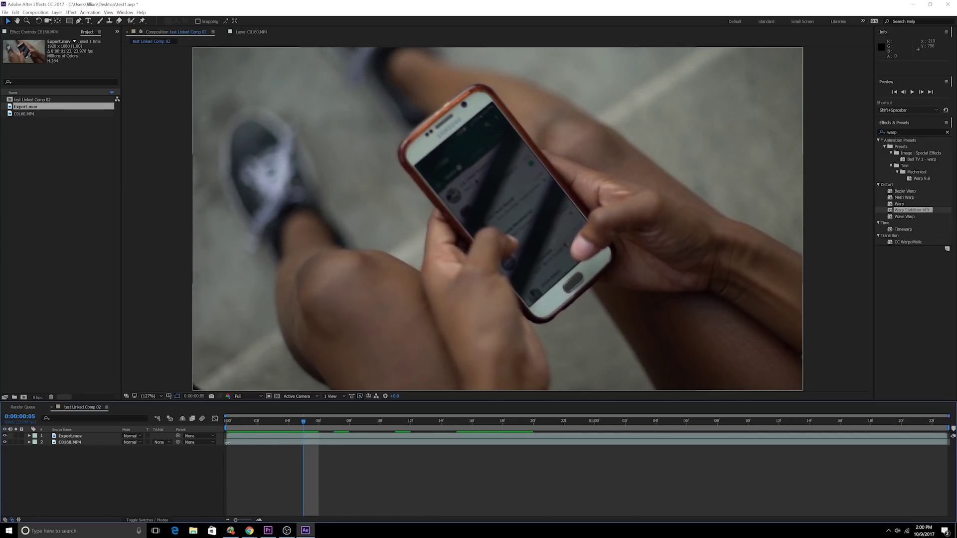
left_click(228, 442)
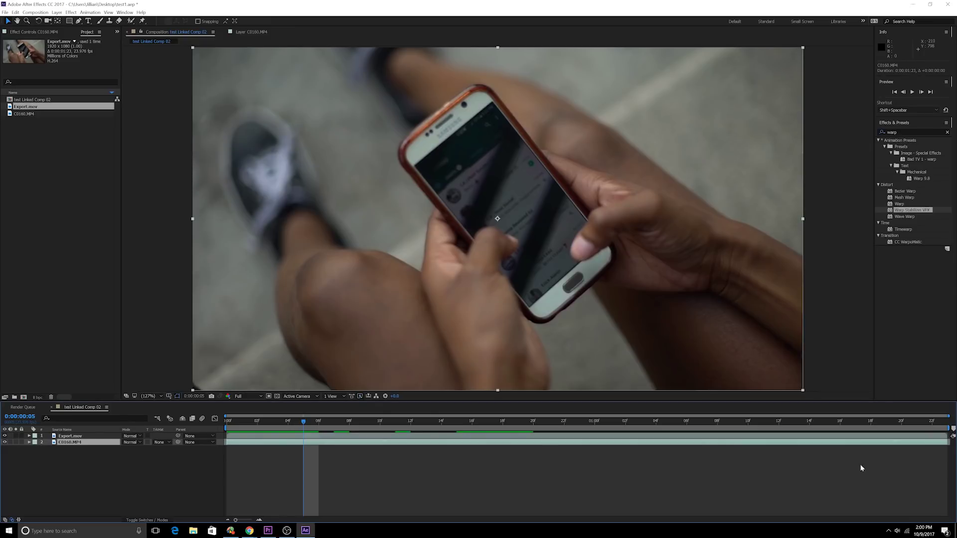
left_click_drag(949, 442, 950, 442)
left_click(234, 429)
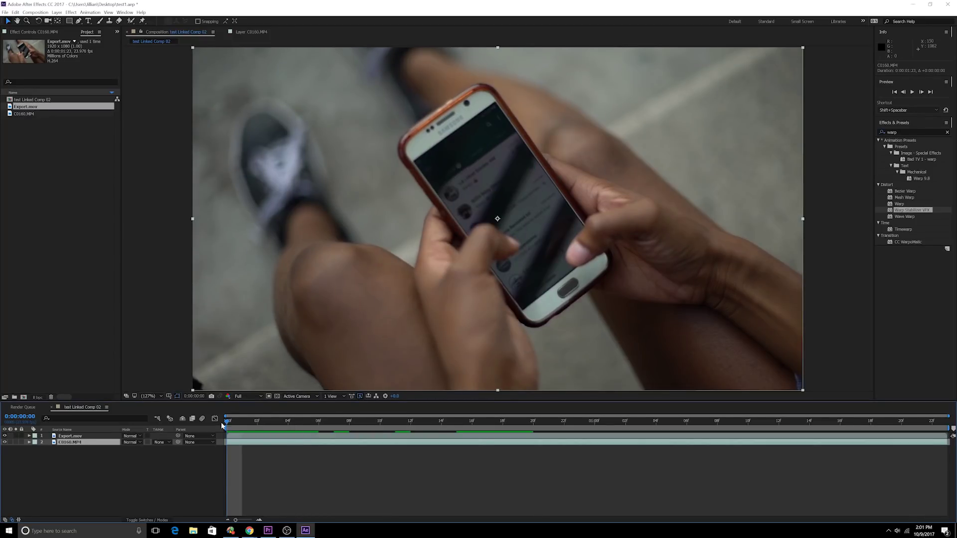
key("space")
key("space")
Step: Send the Export.mov layer to Mocha AE for tracking via the Animation menu
left_click(71, 437)
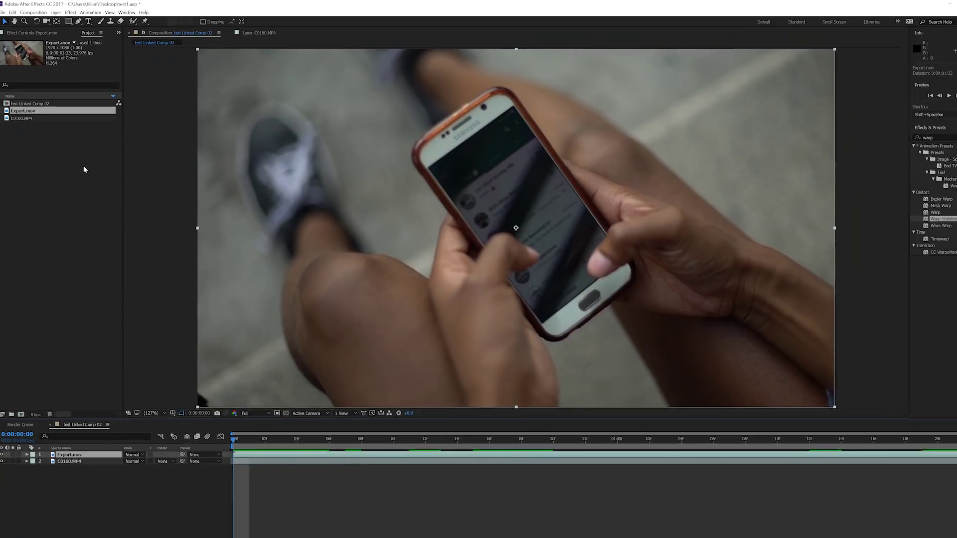
left_click(91, 12)
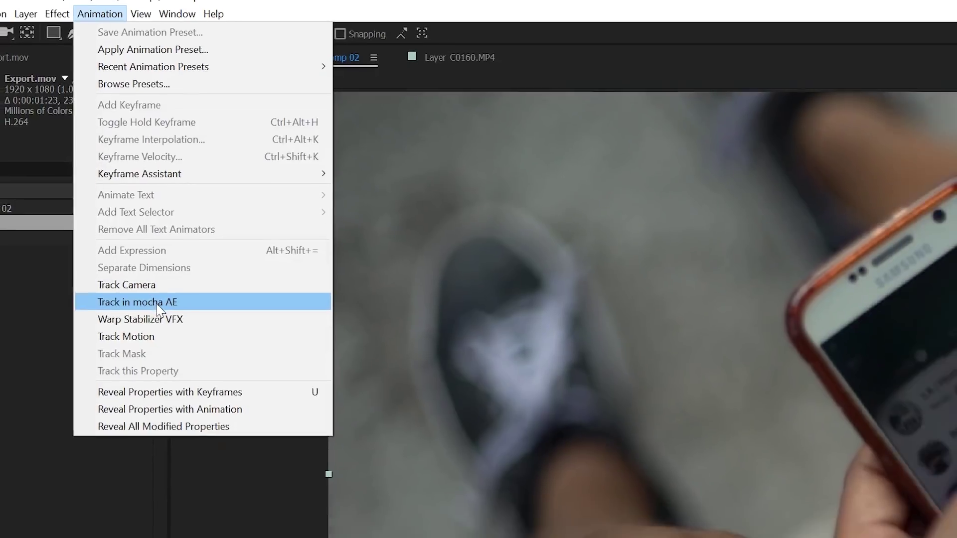
left_click(164, 328)
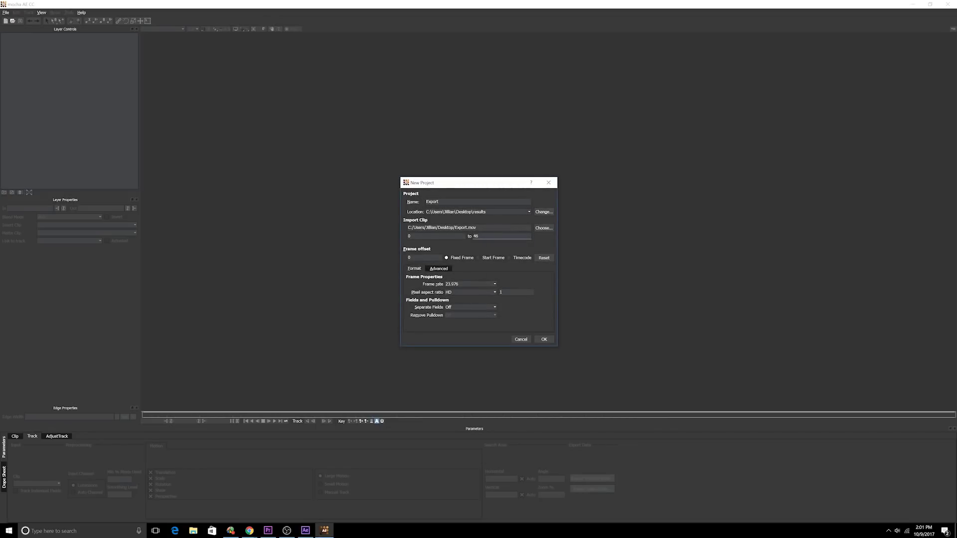
Step: Create the Mocha project for Export.mov and draw a closed X-Spline around the phone and hands
left_click(538, 339)
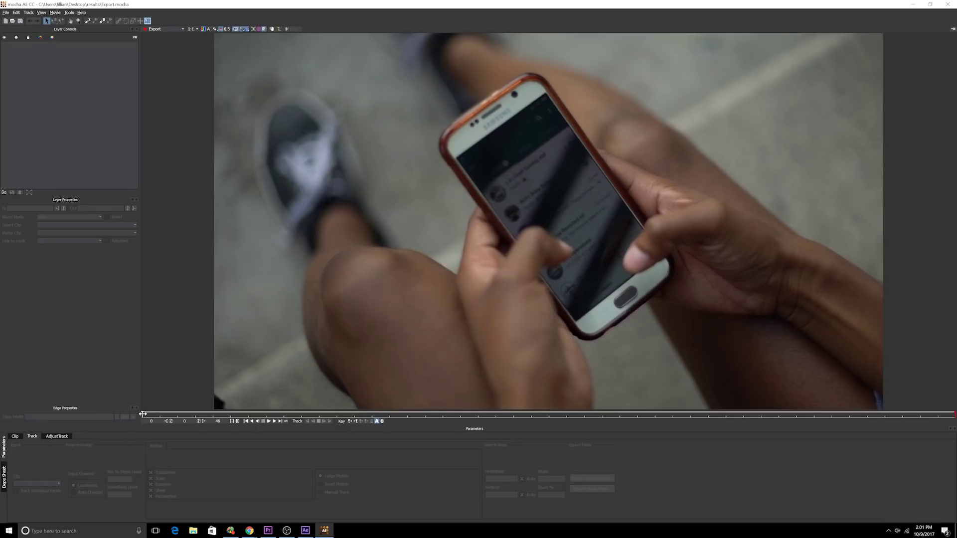
mouse_move(142, 414)
left_mouse_down()
mouse_move(226, 410)
mouse_move(143, 414)
left_mouse_up()
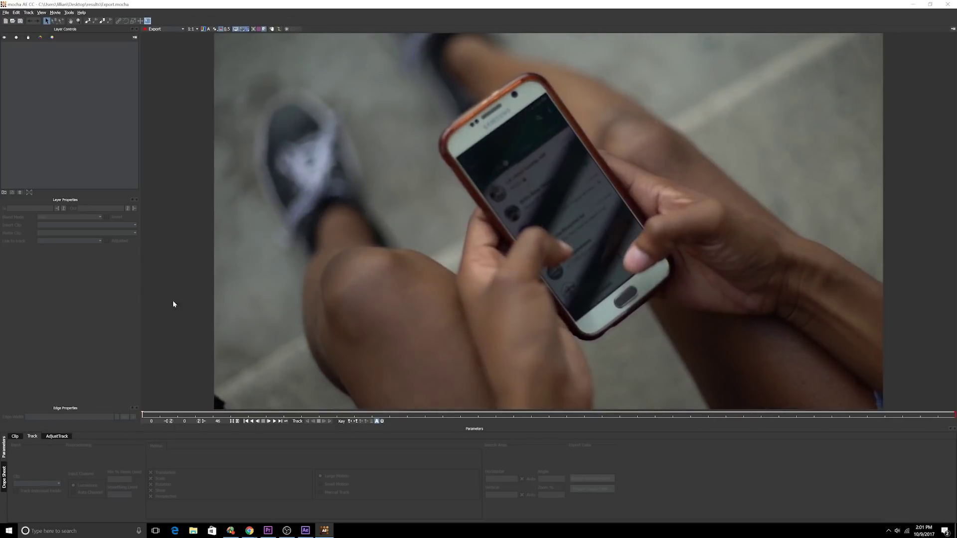
left_click(87, 20)
left_click(464, 205)
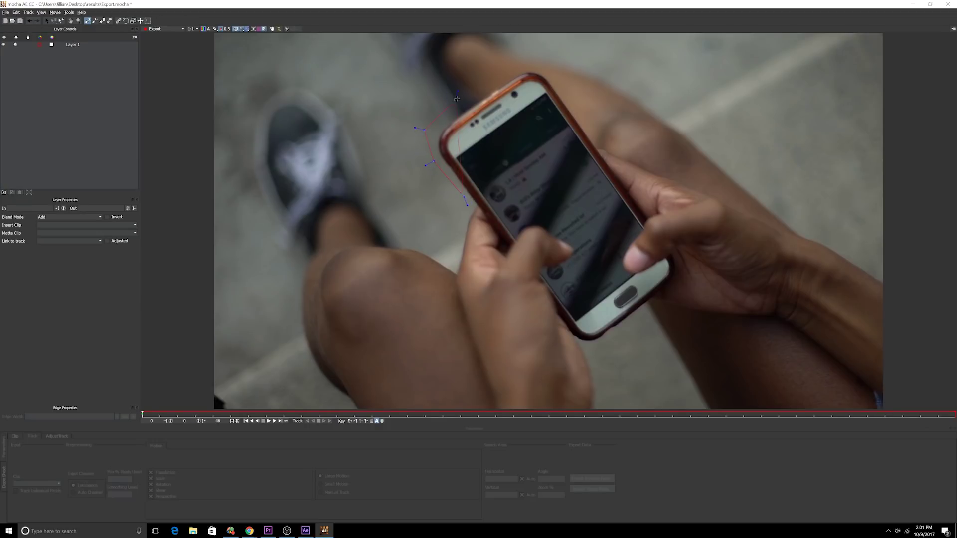
left_click(537, 56)
left_click(467, 208)
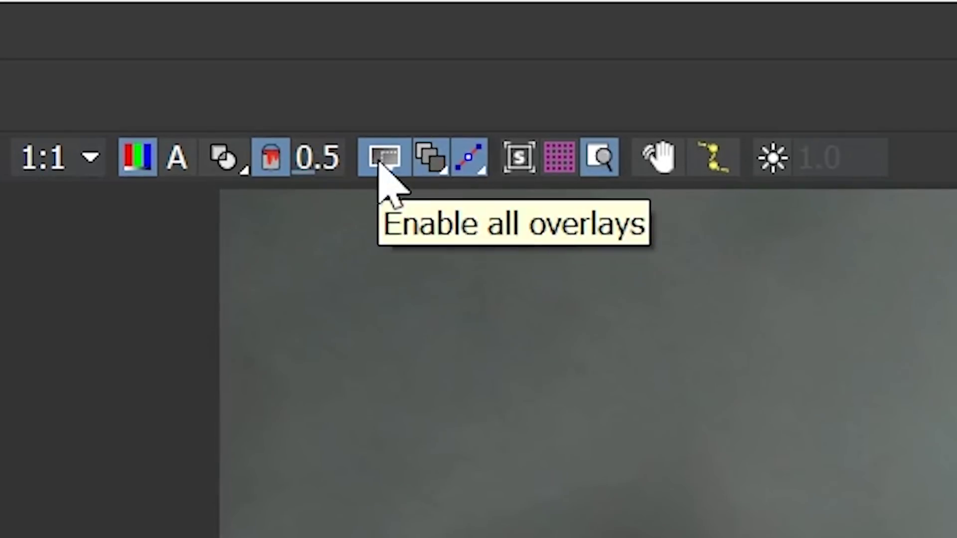
Step: Pin the planar surface corners to the phone screen and track the shape forward
left_click(517, 162)
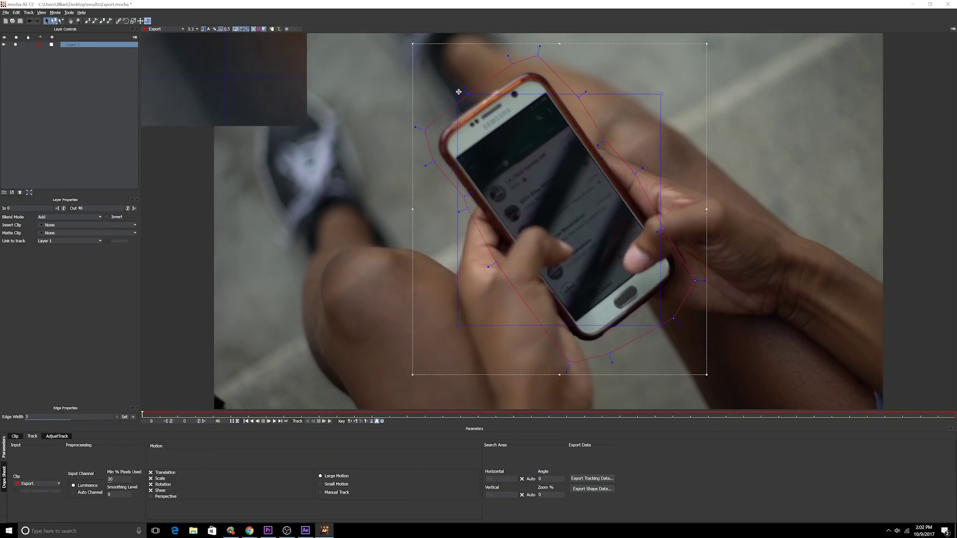
left_click_drag(459, 91, 457, 159)
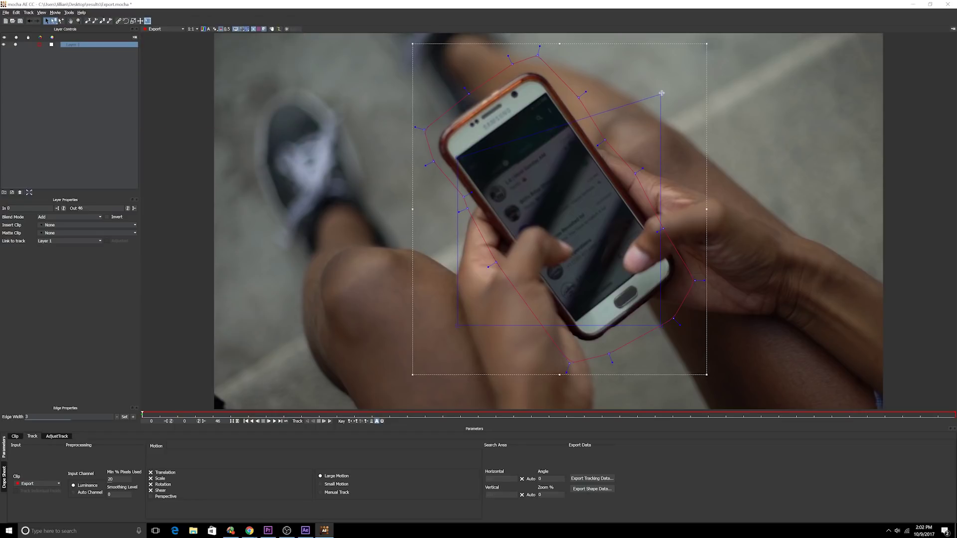
left_click_drag(662, 93, 546, 91)
left_click_drag(662, 325, 659, 257)
left_click_drag(457, 325, 577, 320)
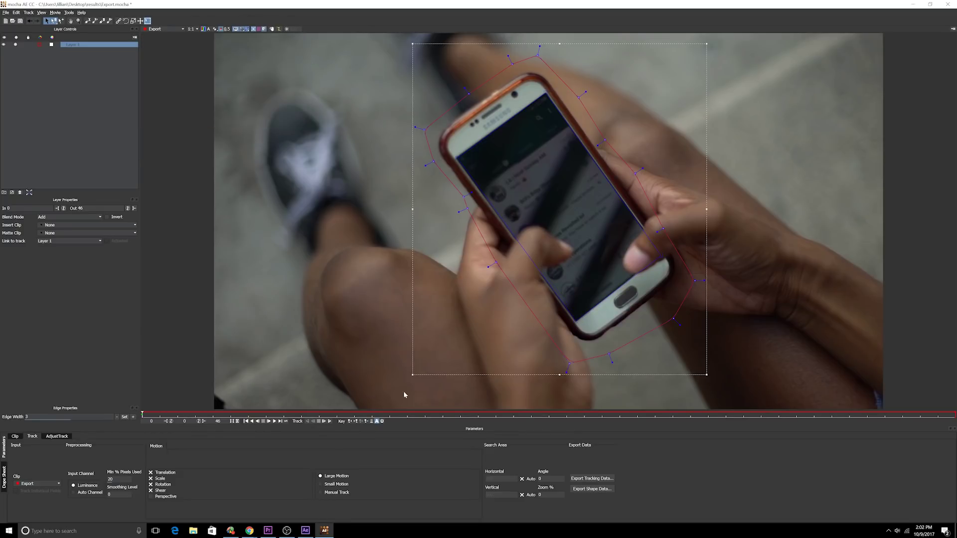
left_click(330, 422)
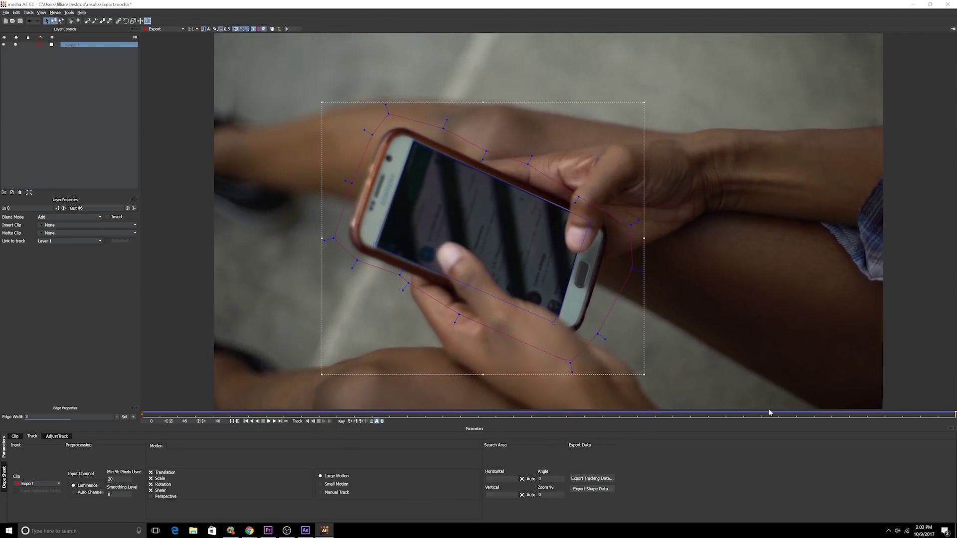
Step: Review the track at frames 15, 46 and 0, adjusting spline points around the phone
left_click_drag(954, 414, 408, 416)
left_click_drag(532, 423, 955, 393)
left_click_drag(374, 245, 375, 247)
left_click_drag(936, 418, 72, 417)
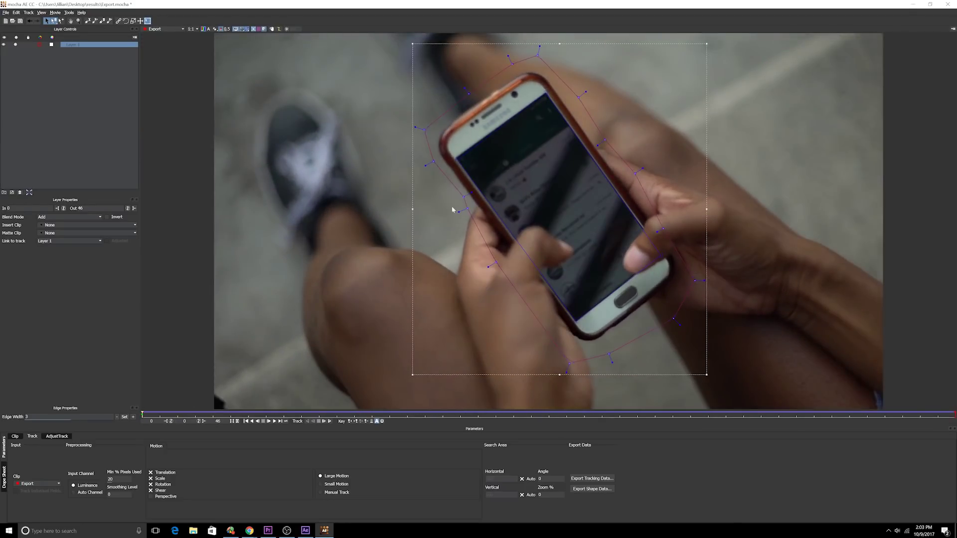
left_click_drag(457, 159, 456, 157)
mouse_move(143, 414)
left_mouse_down()
mouse_move(812, 385)
mouse_move(954, 391)
mouse_move(132, 424)
left_mouse_up()
Step: Copy the track as After Effects Corner Pin (supports motion blur) data and return to After Effects
left_click(587, 481)
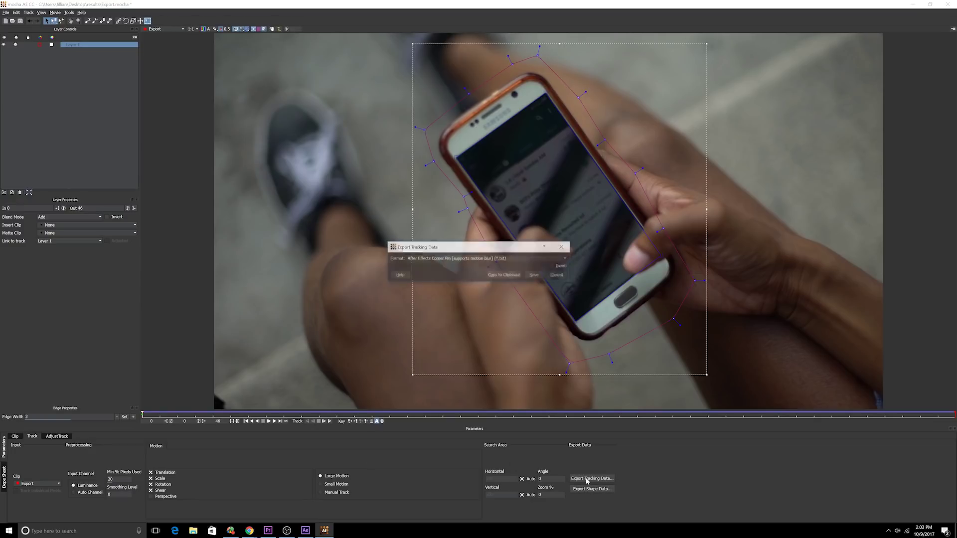
left_click(490, 258)
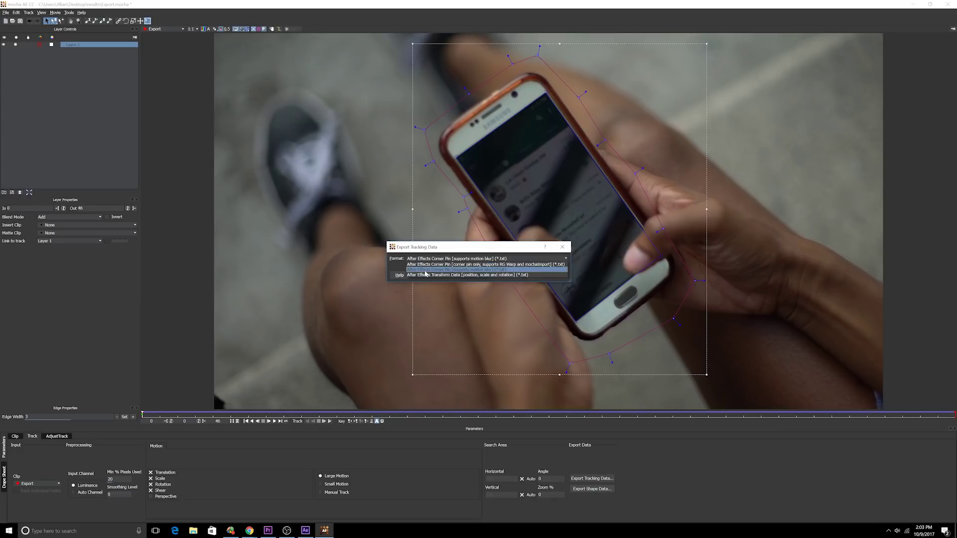
left_click(460, 271)
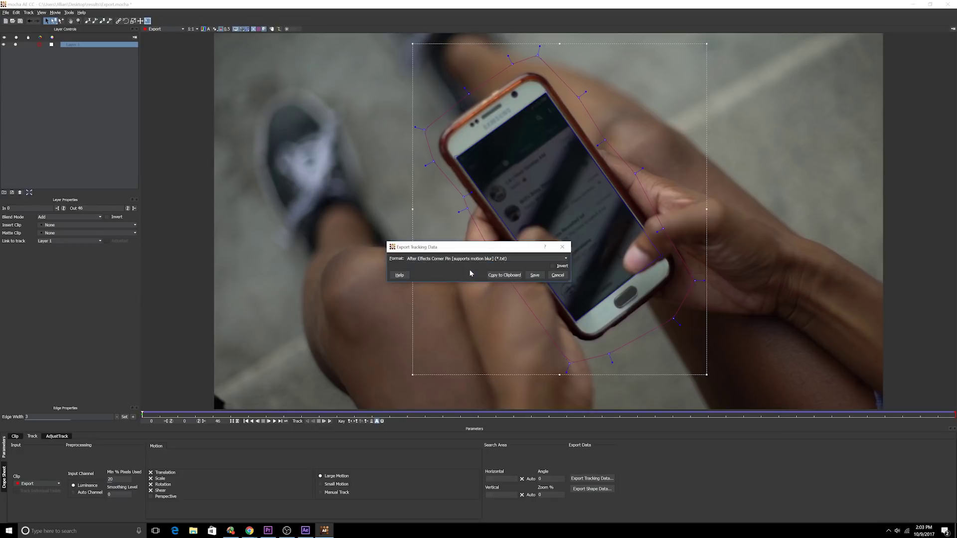
left_click(504, 275)
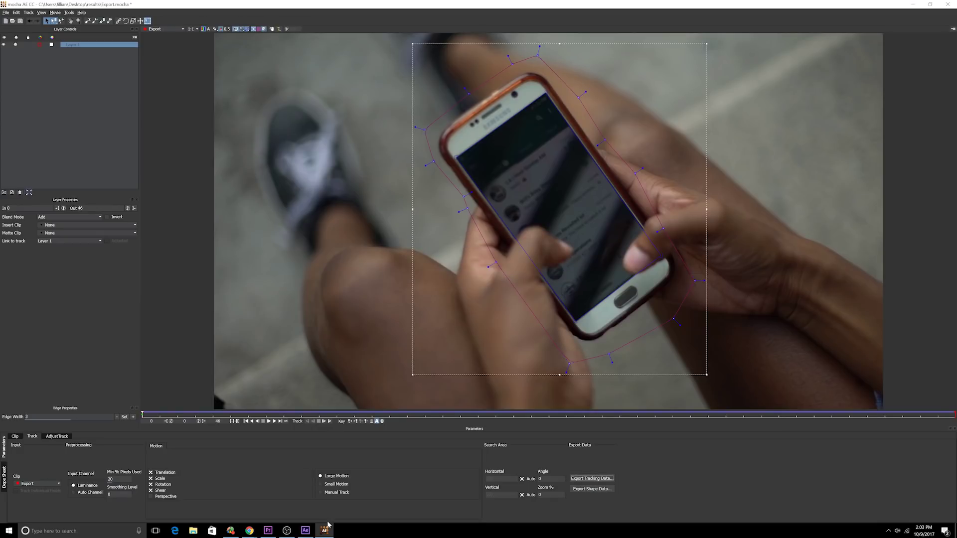
left_click(305, 530)
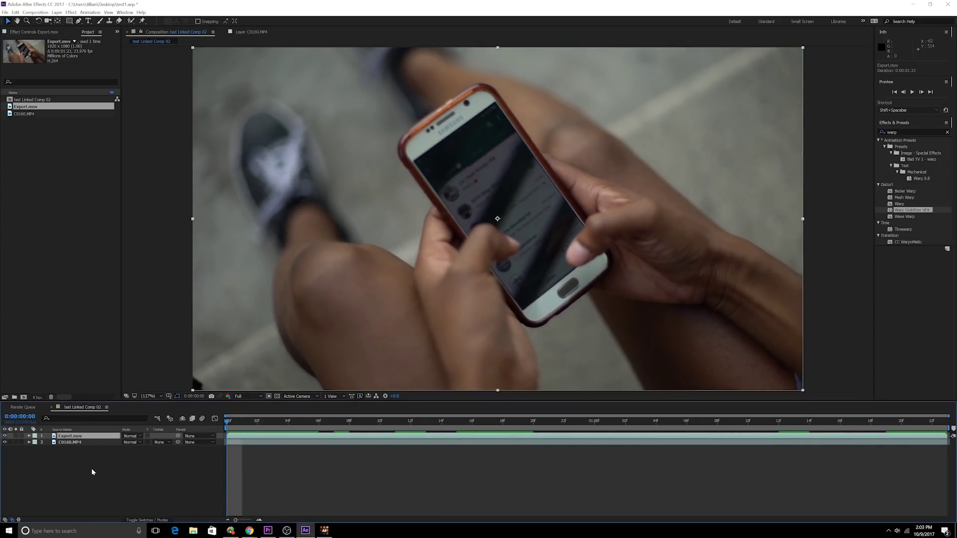
right_click(92, 471)
Step: Add a new red solid layer to the comp
mouse_move(134, 396)
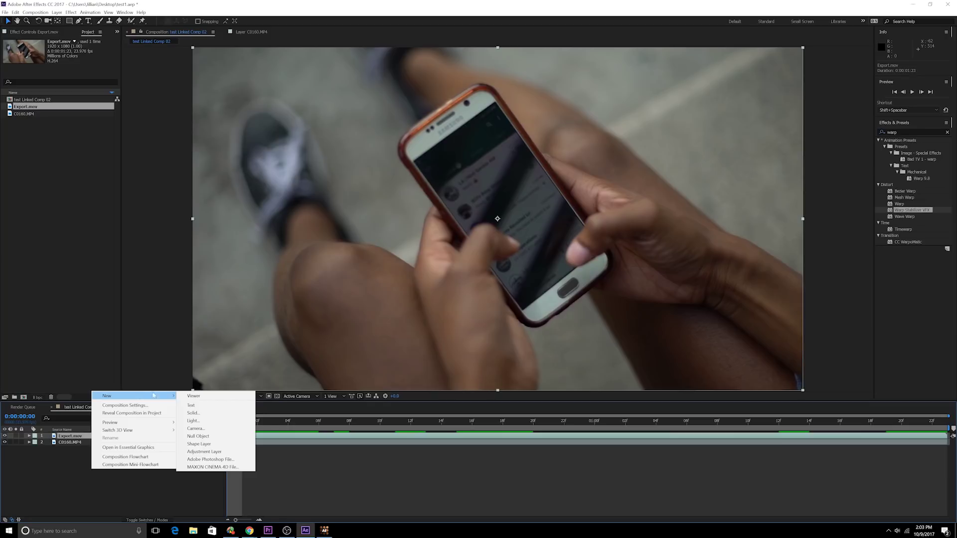
left_click(193, 413)
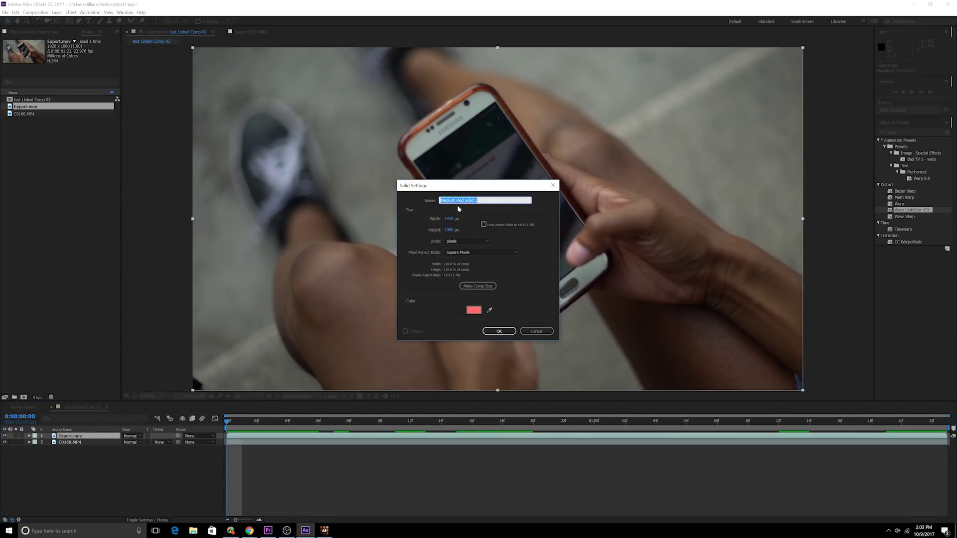
left_click(500, 331)
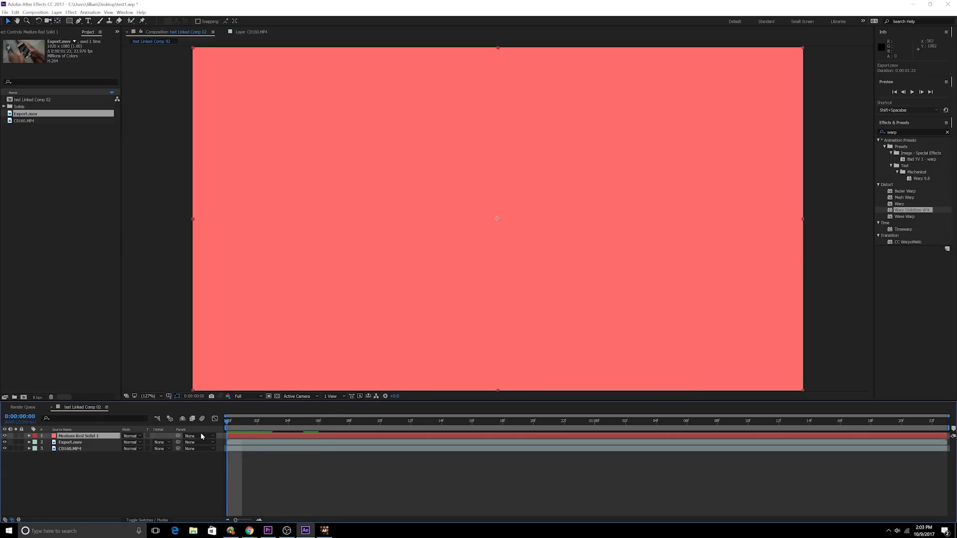
Step: Pre-compose the red solid into a new comp named Screen
right_click(83, 438)
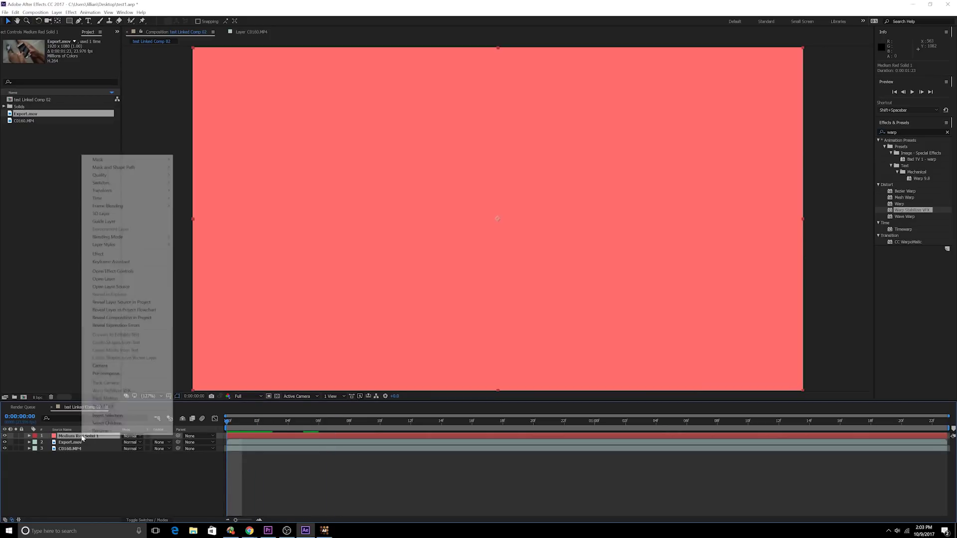
left_click(113, 375)
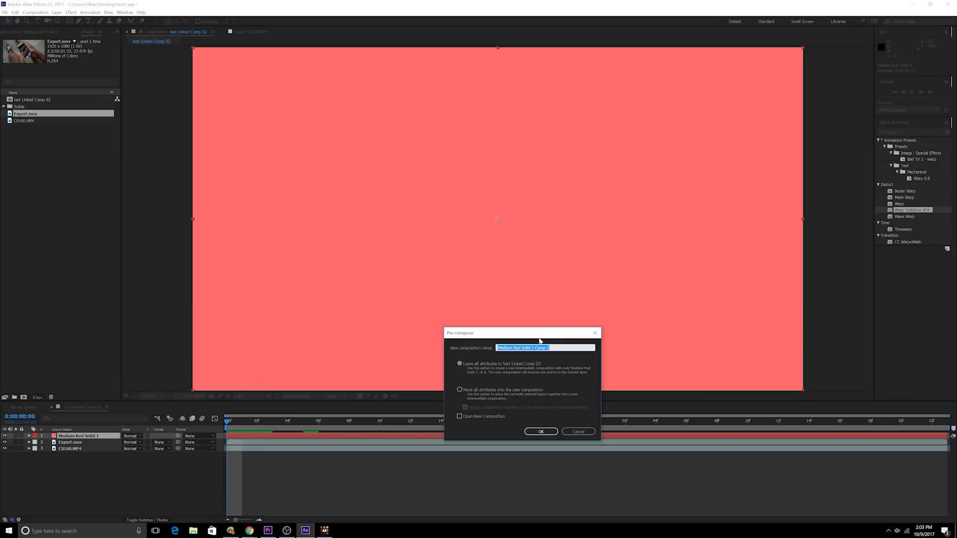
type("Screen")
key("Return")
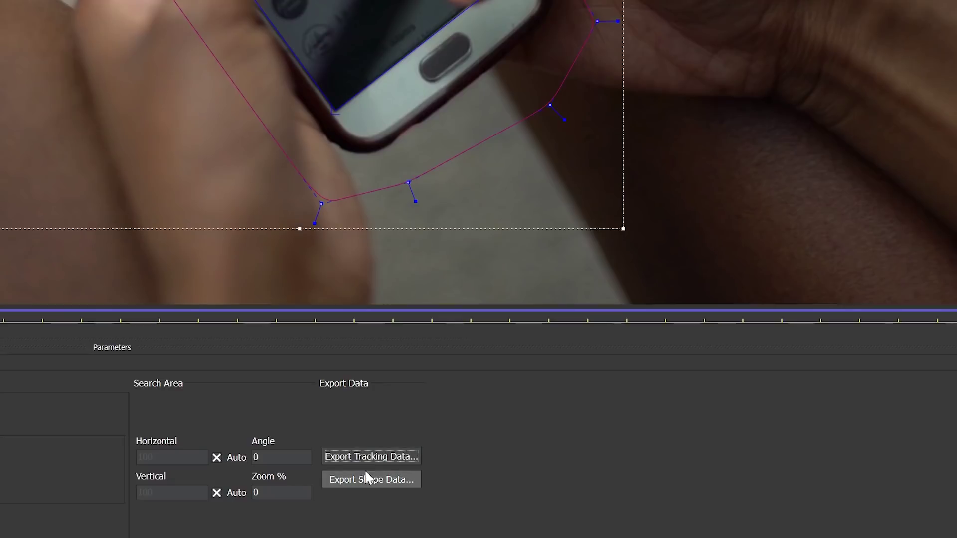
left_click(399, 457)
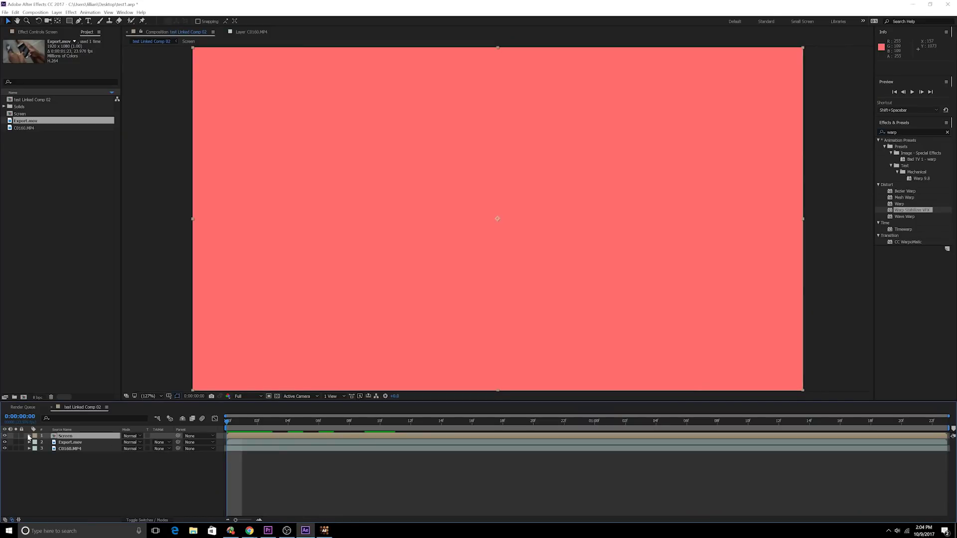
Step: Paste the copied Mocha tracking data into the Screen layer's Transform properties
left_click(29, 437)
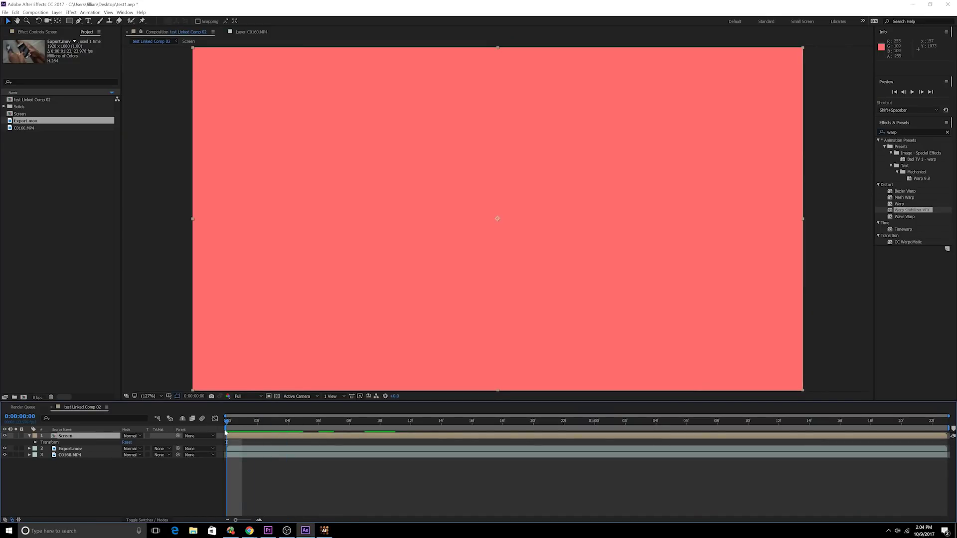
left_click(36, 442)
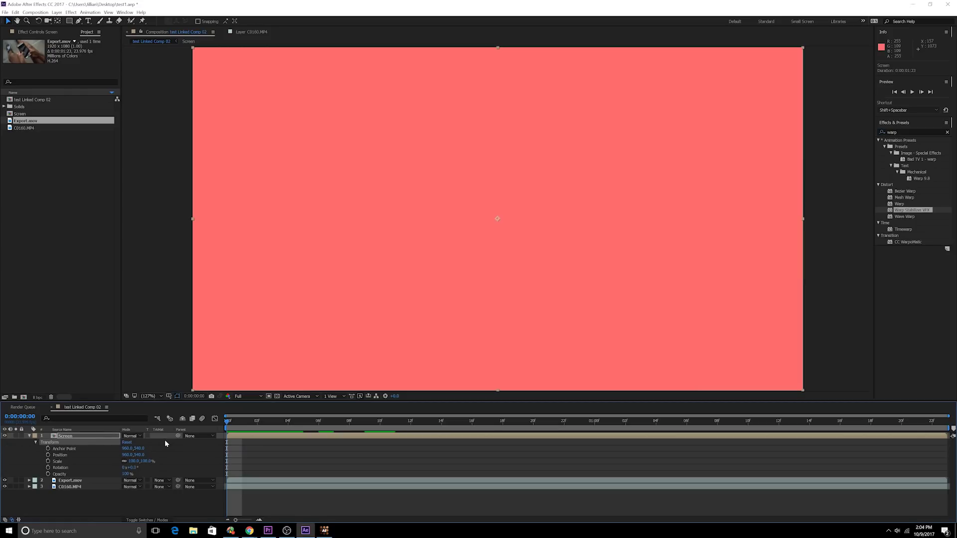
key("ctrl+v")
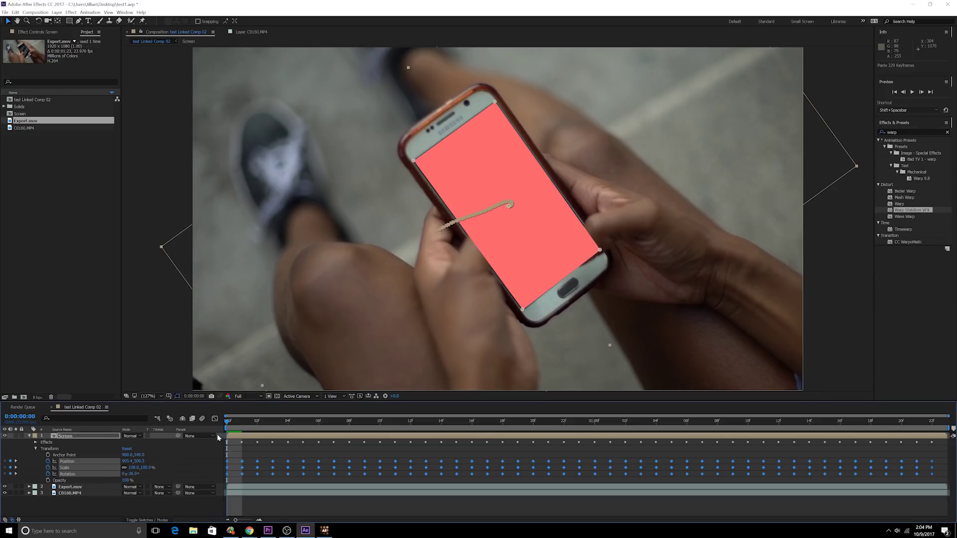
Step: Preview and scrub the footage to confirm the red Screen solid follows the phone display
left_click_drag(226, 421, 456, 405)
key("space")
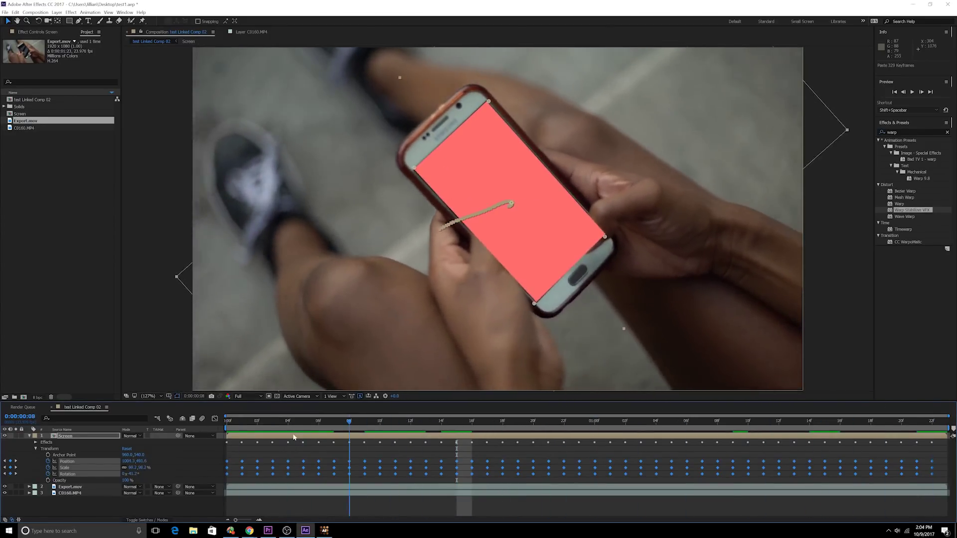
key("space")
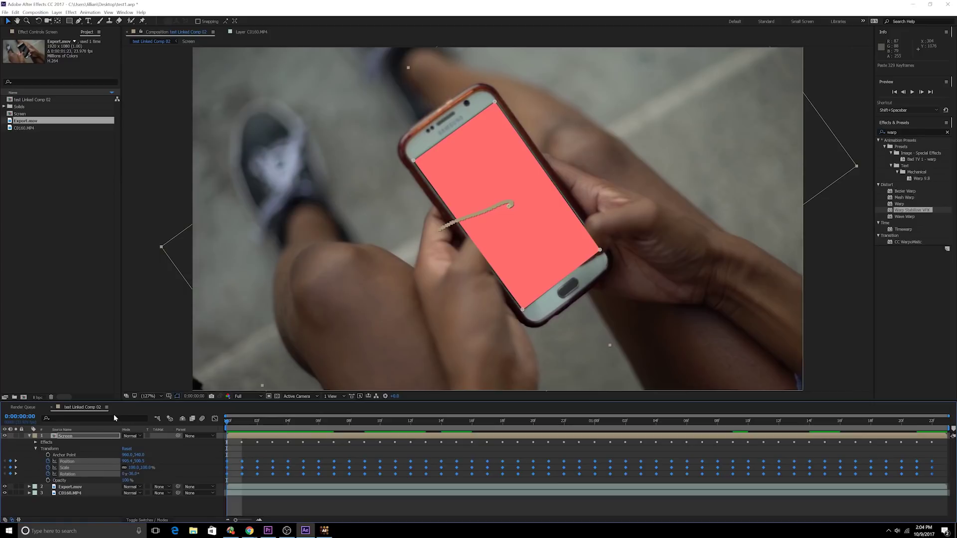
left_click(29, 437)
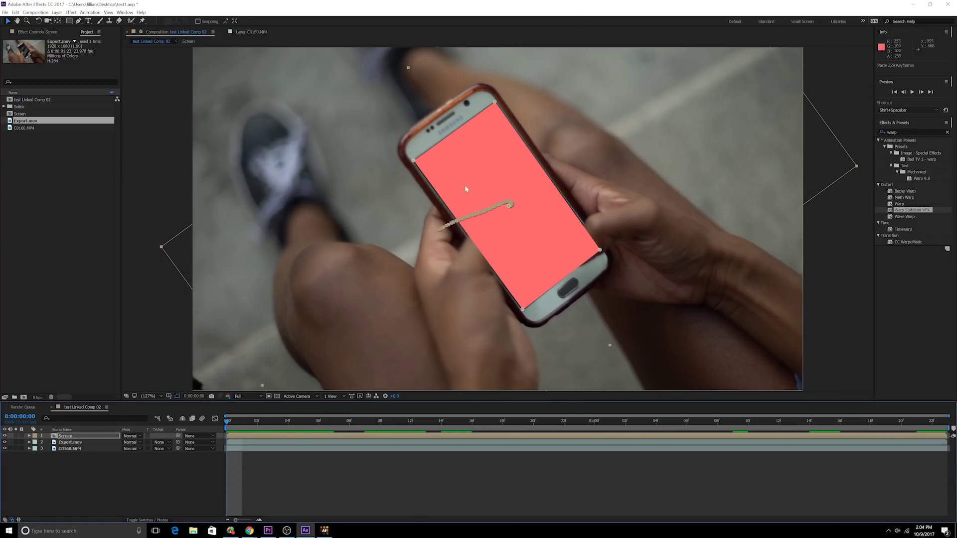
left_click(228, 430)
mouse_move(228, 429)
left_mouse_down()
mouse_move(512, 414)
mouse_move(876, 434)
mouse_move(228, 430)
left_mouse_up()
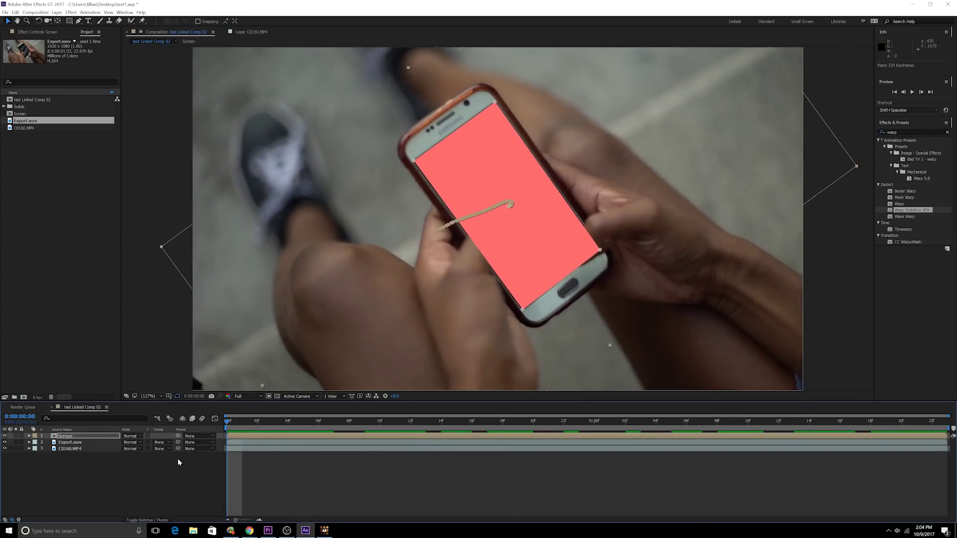
Step: Import Screen Replacement.mov from the OLU 8 (E:) drive's Spontaneous LA Day folder
left_click(29, 150)
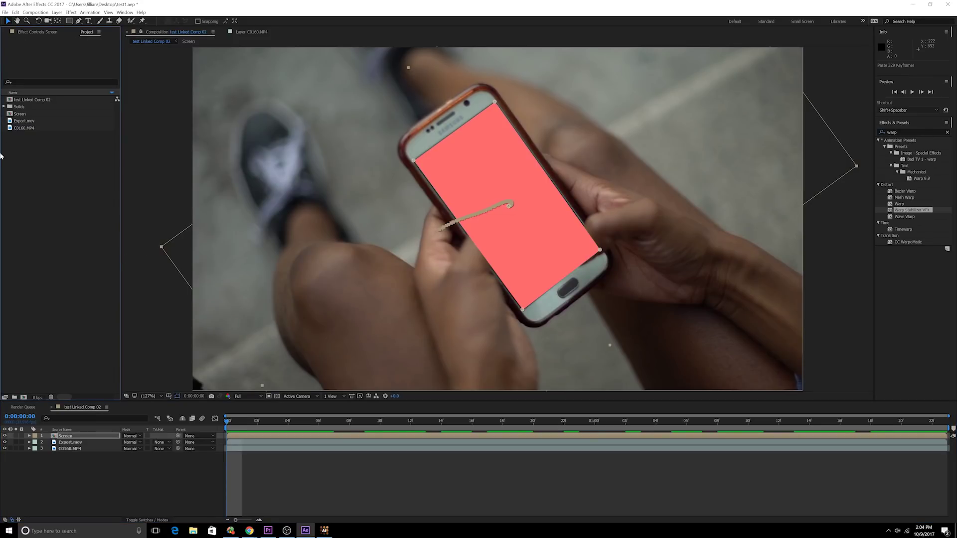
right_click(28, 153)
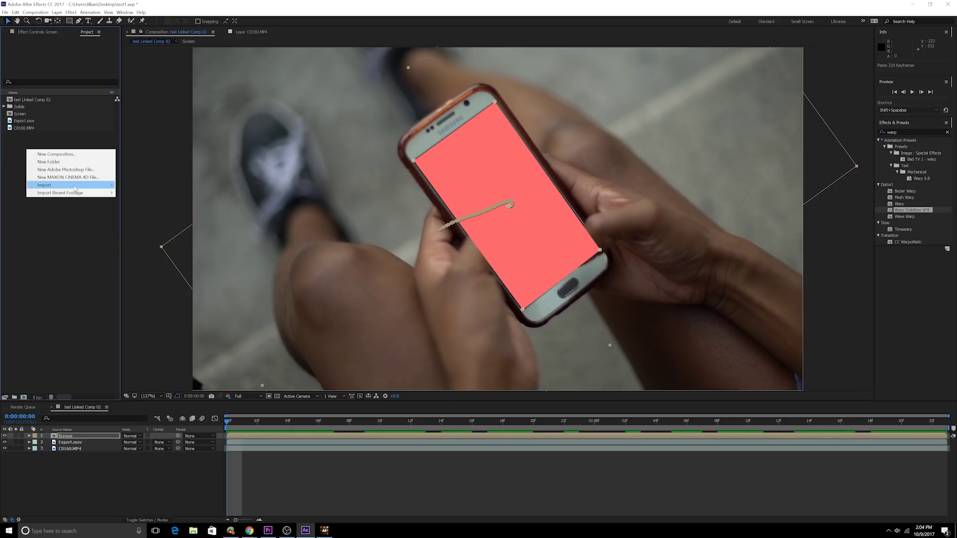
mouse_move(86, 187)
left_click(144, 185)
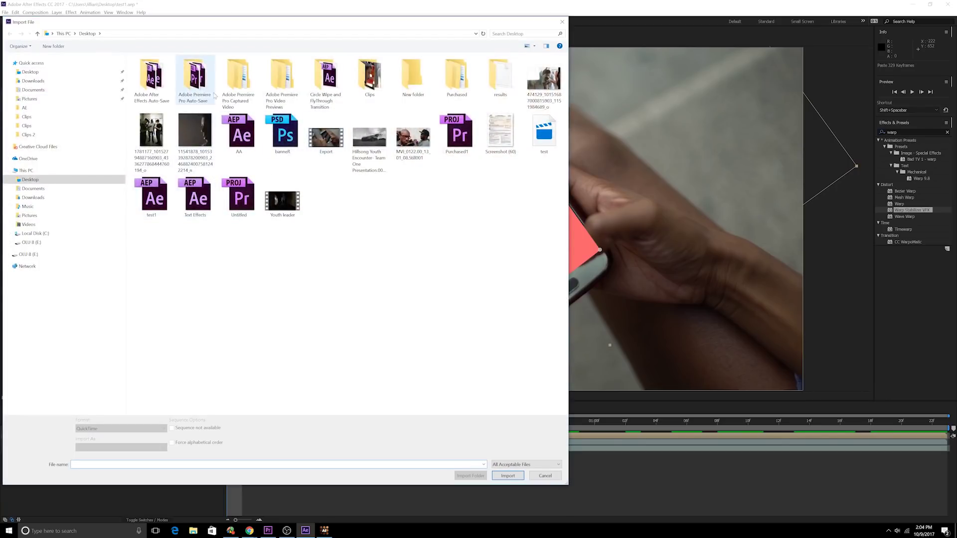
left_click(31, 242)
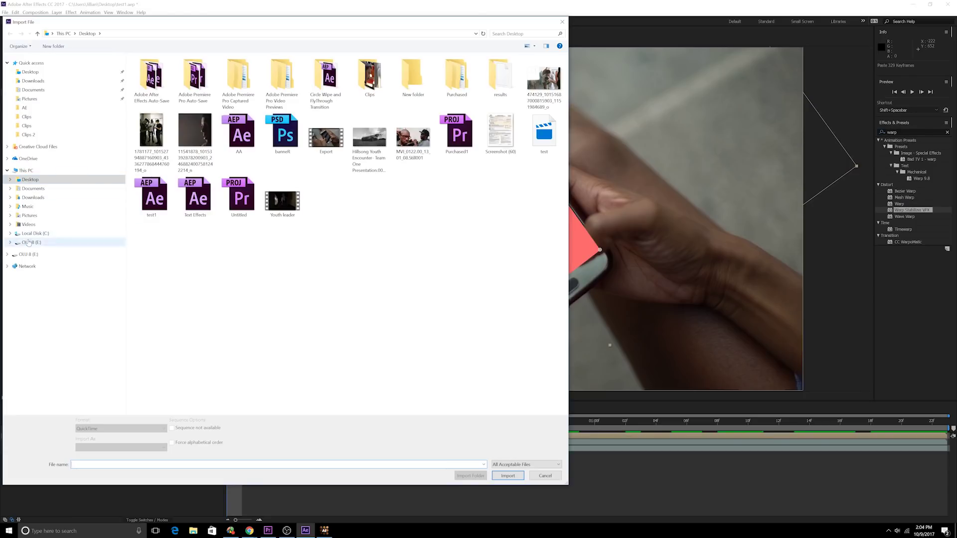
double_click(156, 294)
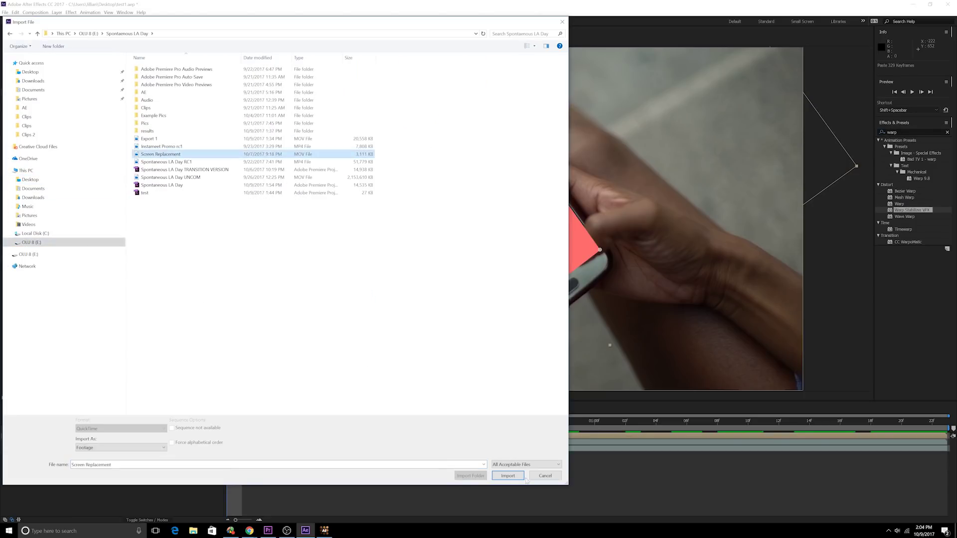
double_click(149, 154)
left_click_drag(35, 114, 20, 121)
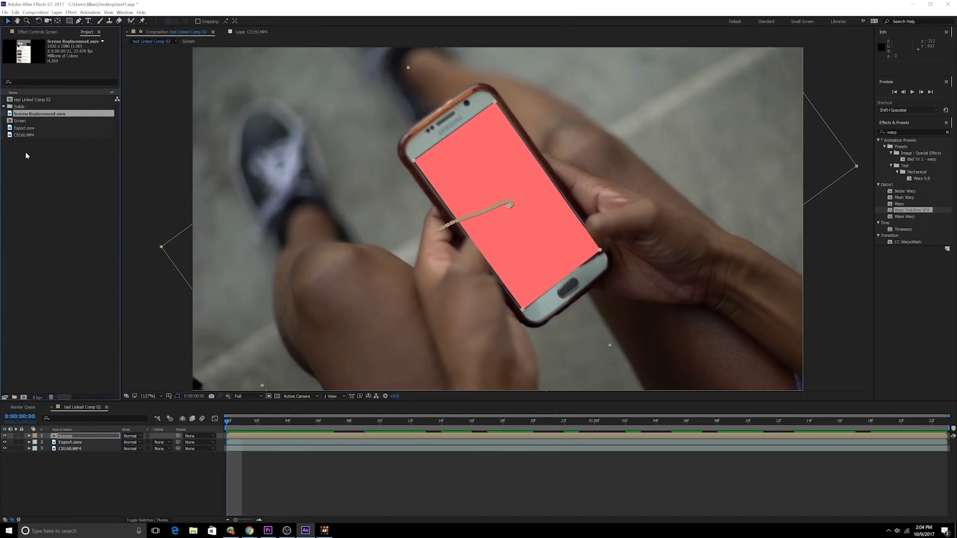
Step: Inside the Screen precomp, add Screen Replacement.mov and stretch it wider to fill the frame
double_click(55, 440)
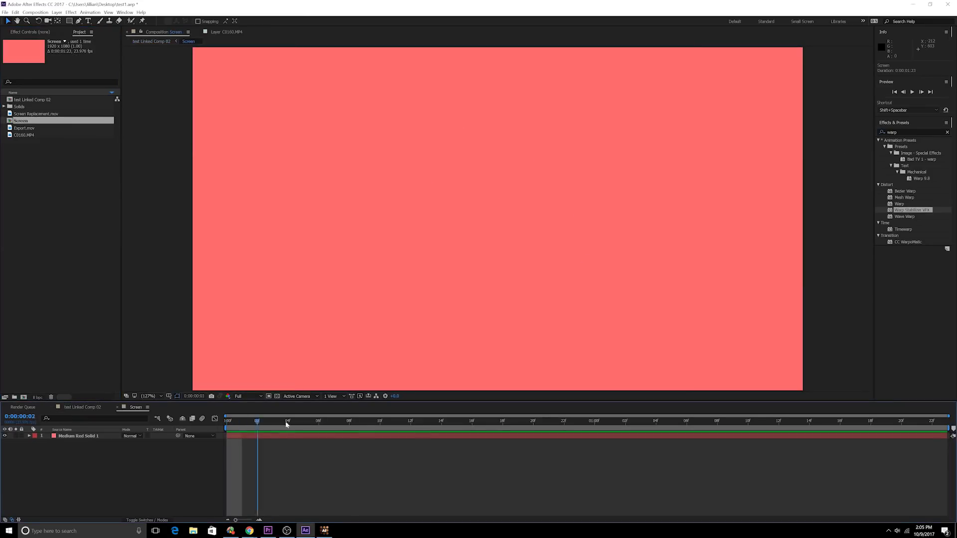
left_click_drag(13, 124, 65, 435)
key("Return")
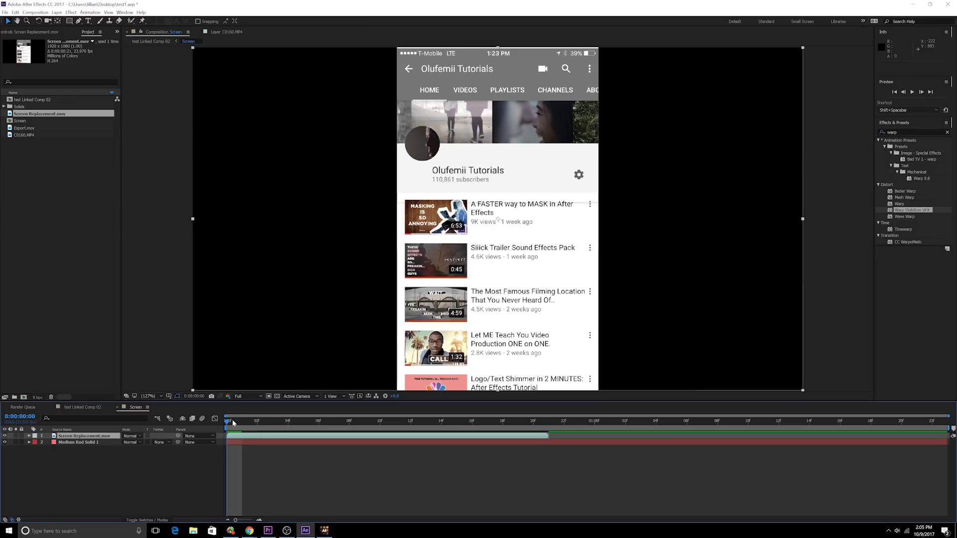
left_click_drag(229, 423, 426, 423)
key("Home")
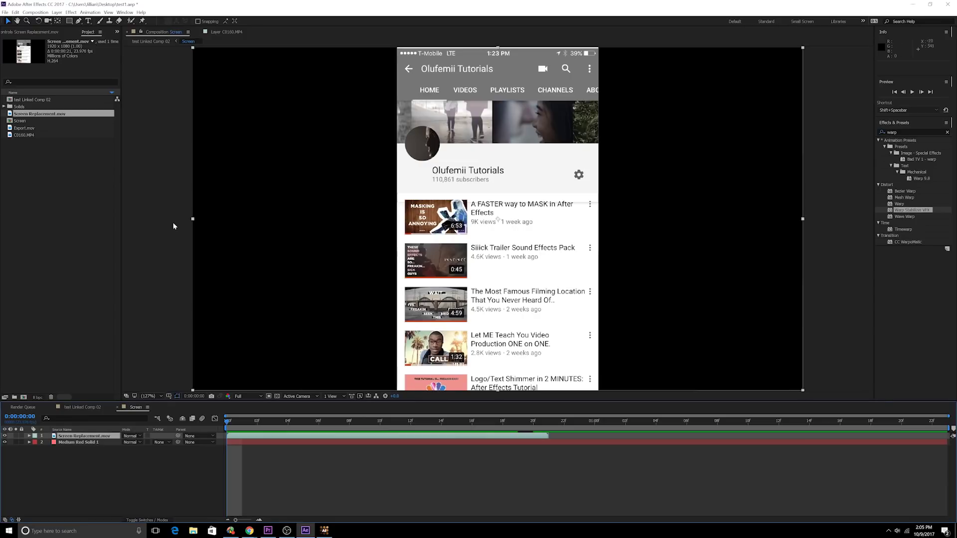
scroll(312, 186, "down", 5)
scroll(407, 220, "up", 2)
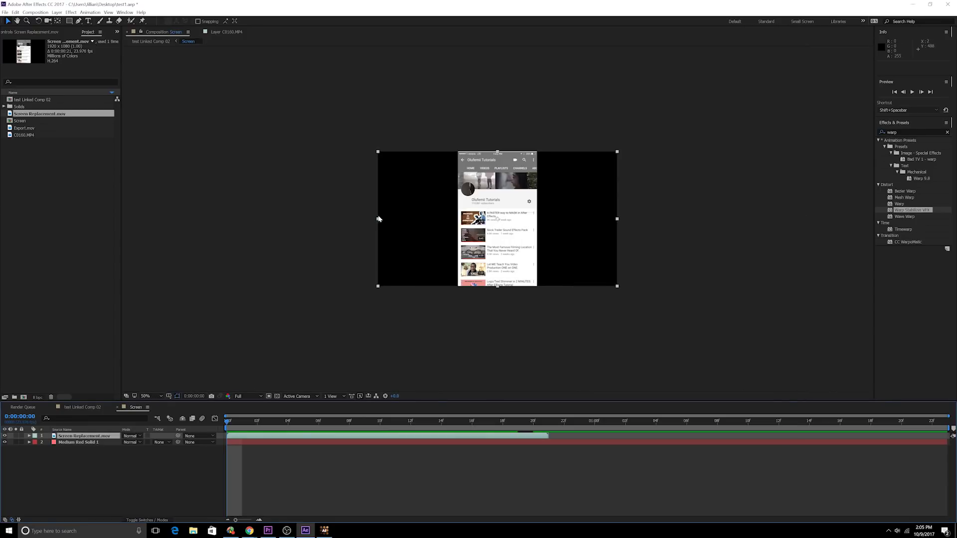
left_click_drag(378, 220, 134, 258)
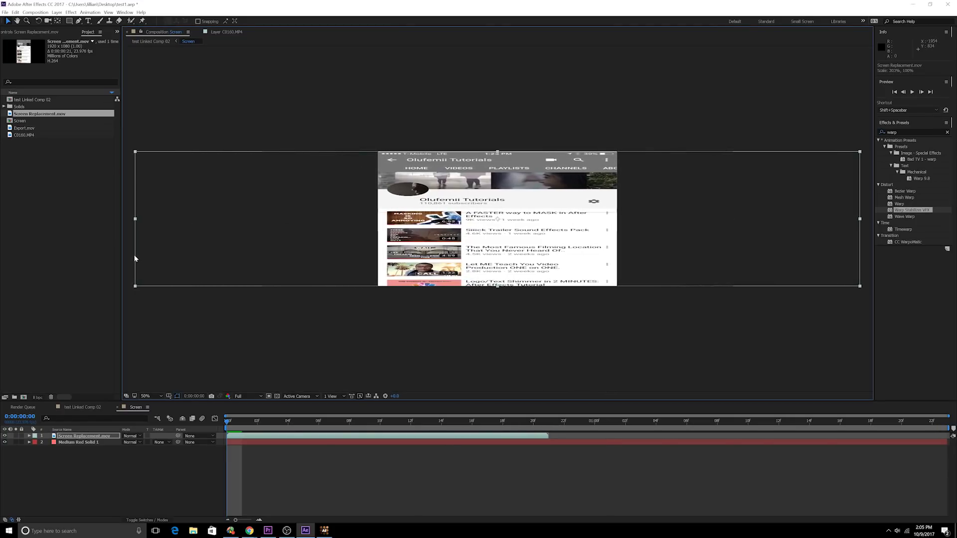
Step: Duplicate the Screen Replacement.mov layer twice and stagger the copies end to end along the timeline
left_click(107, 436)
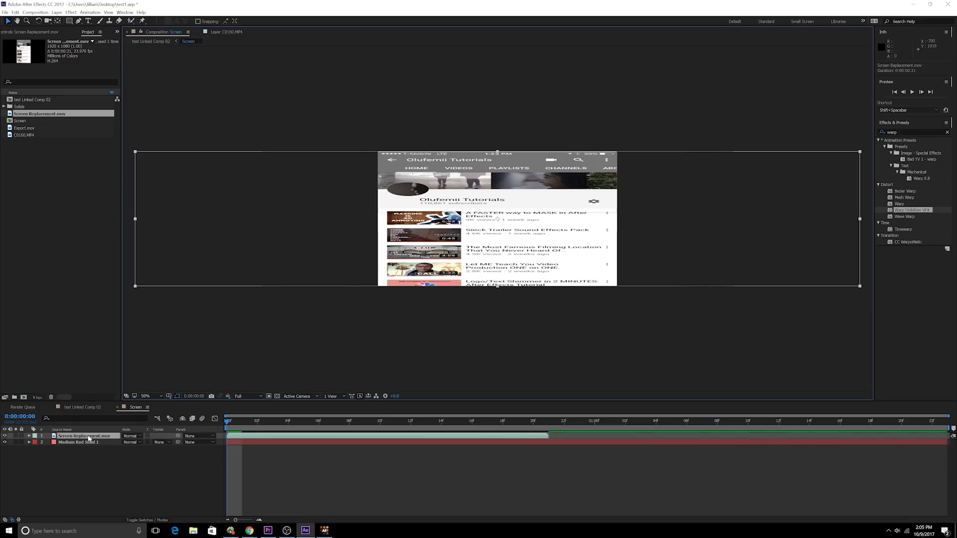
key("ctrl+d")
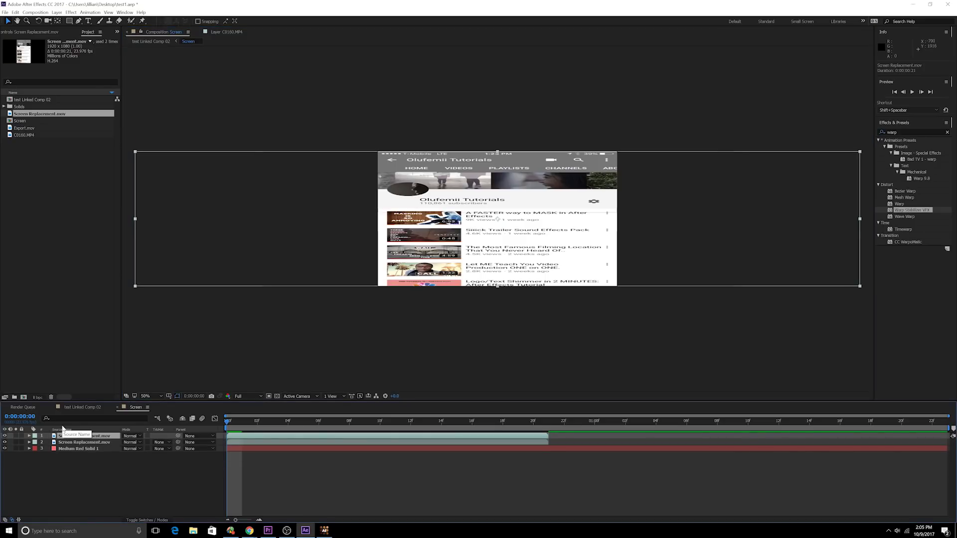
key("ctrl+d")
left_click_drag(292, 445, 614, 438)
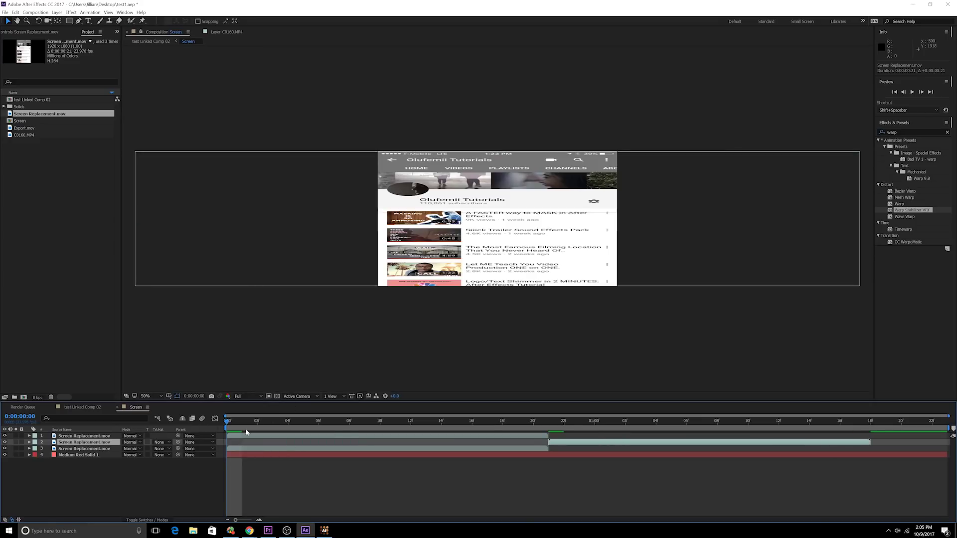
left_click_drag(238, 437, 884, 440)
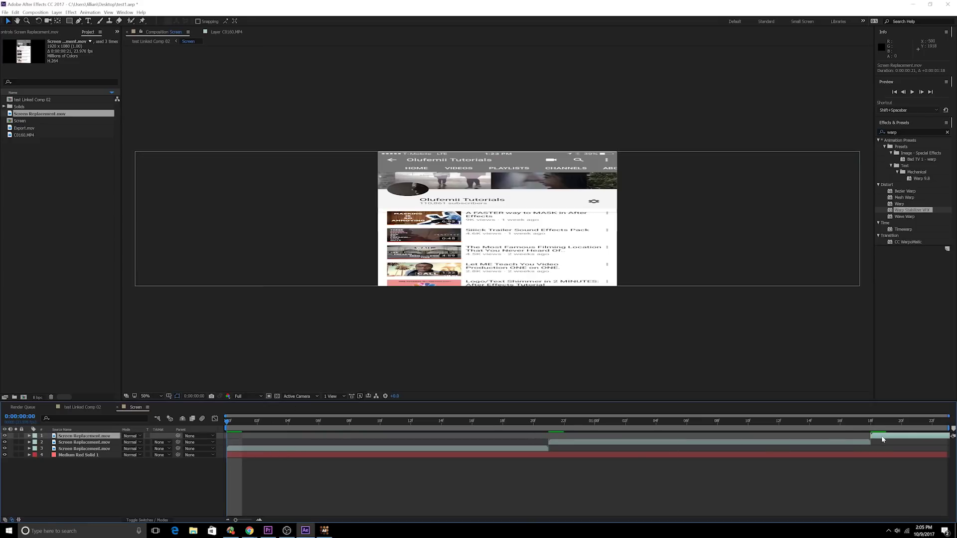
key("space")
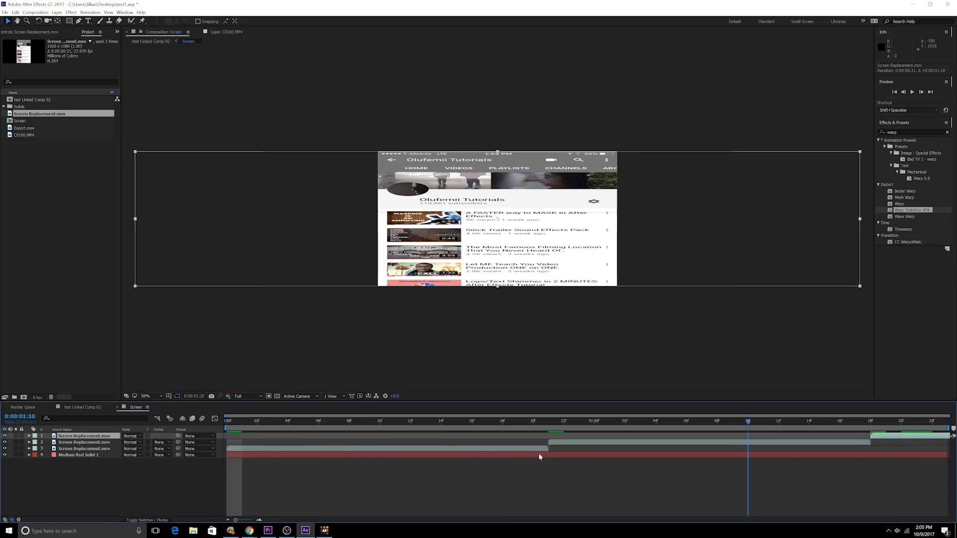
key("space")
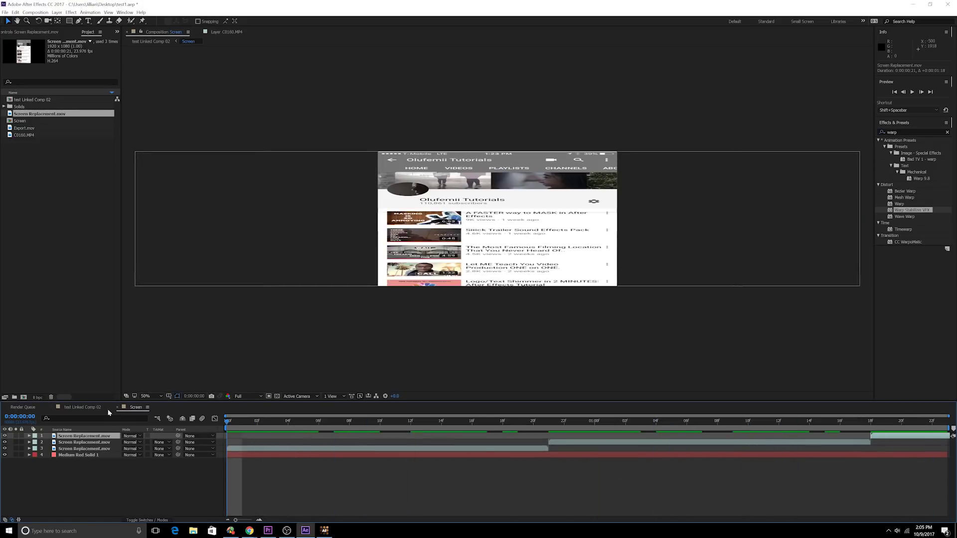
left_click(73, 408)
Step: Preview test Linked Comp 02 repeatedly to watch the channel page on the handheld phone
key("space")
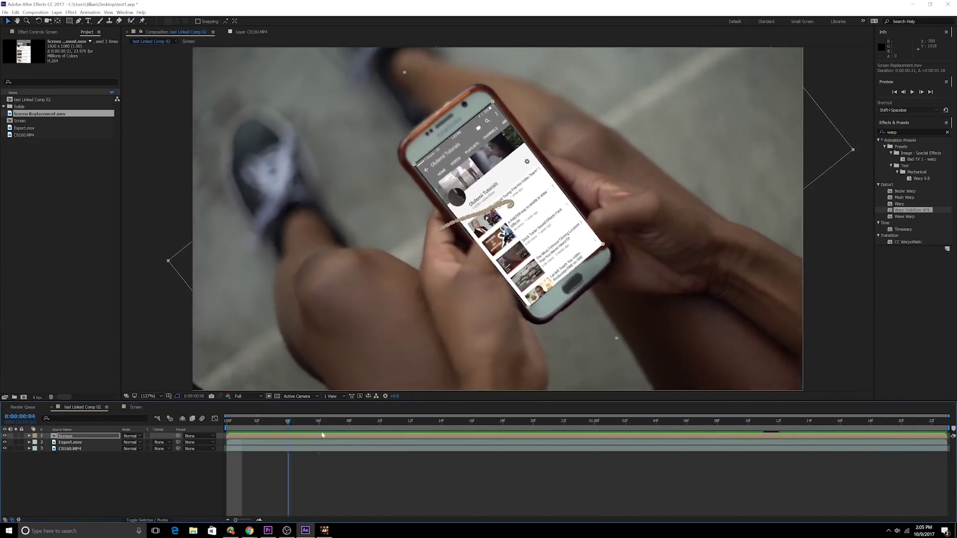
key("space")
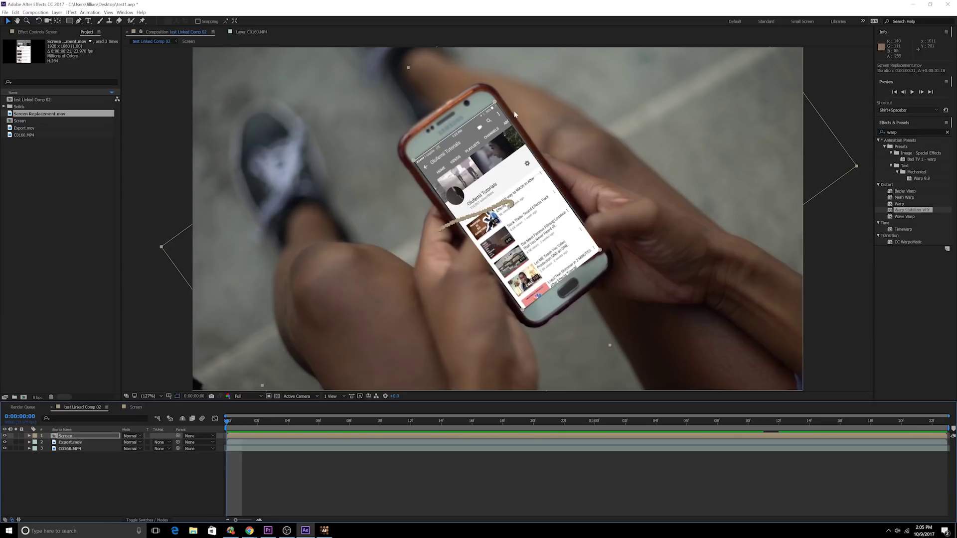
key("space")
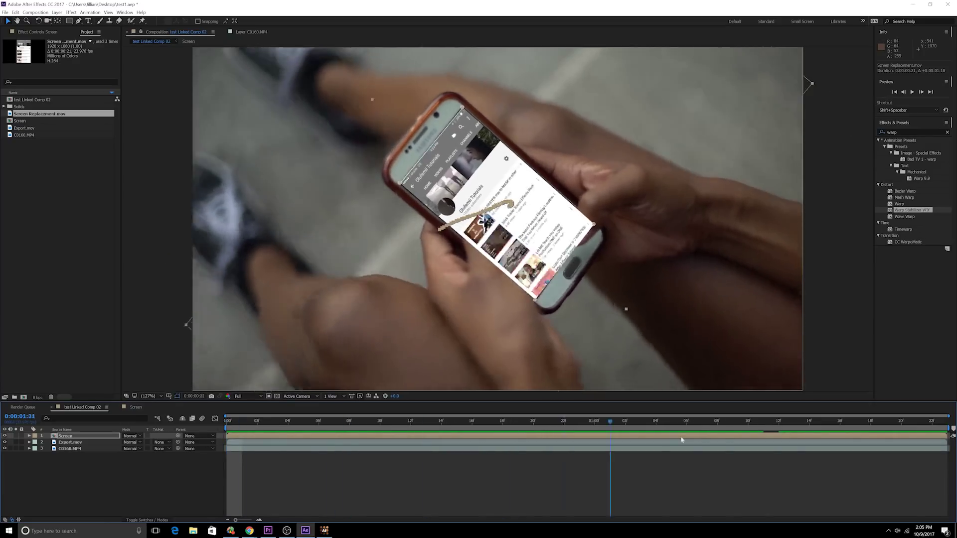
key("space")
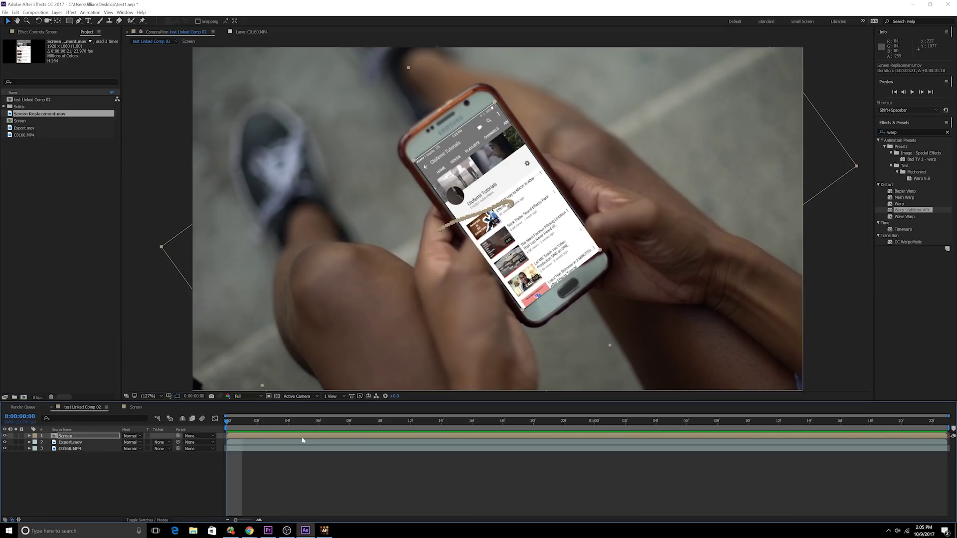
key("space")
key("space")
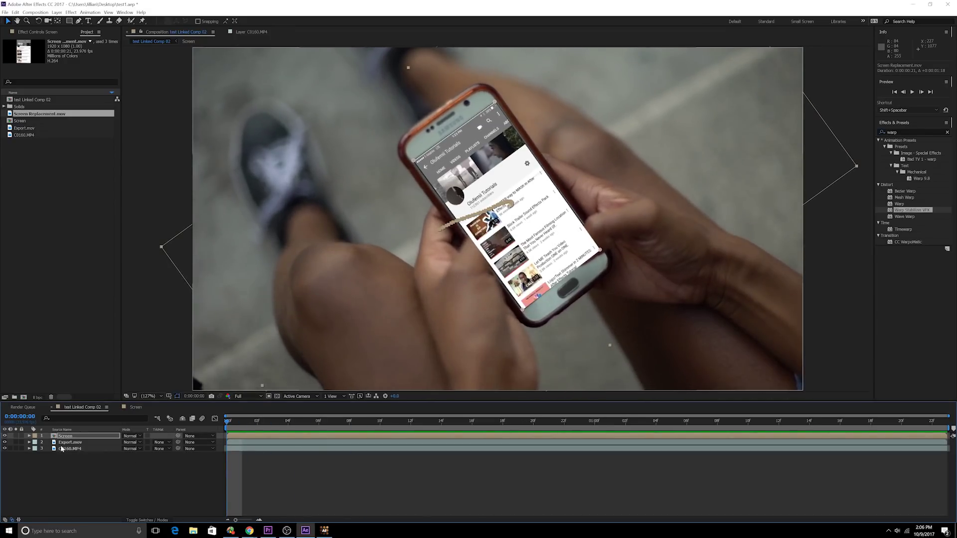
left_click(65, 443)
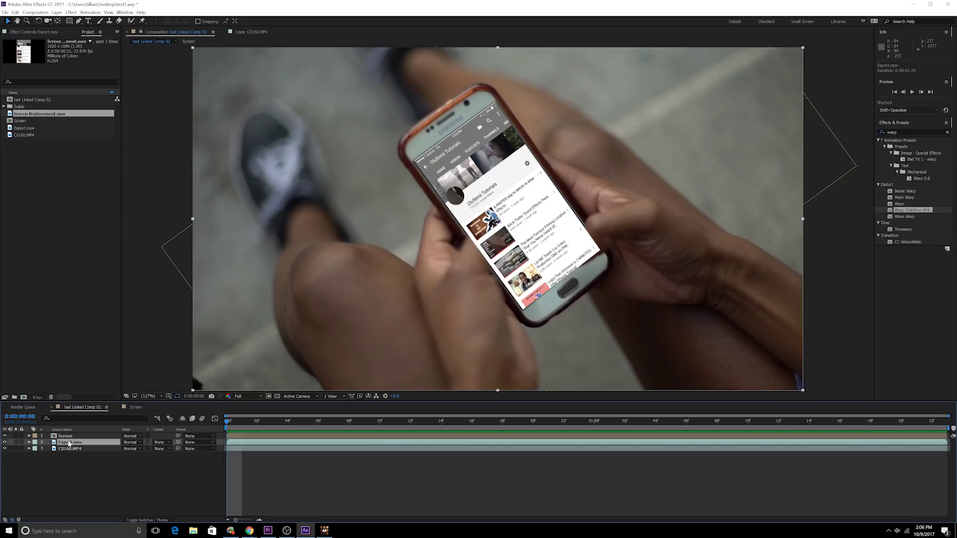
Step: Delete the Export.mov layer and scrub frames 02–07 to check the Screen insert
key("Delete")
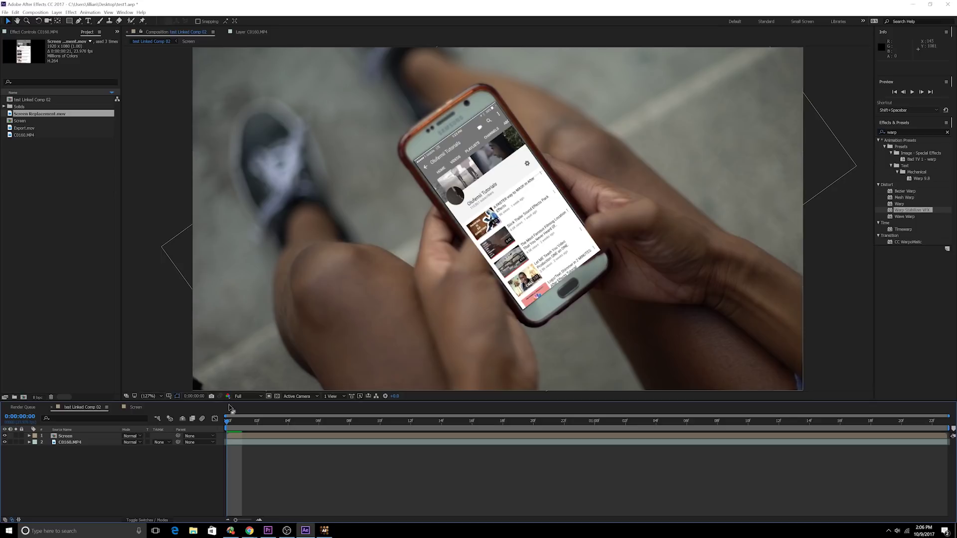
left_click(70, 437)
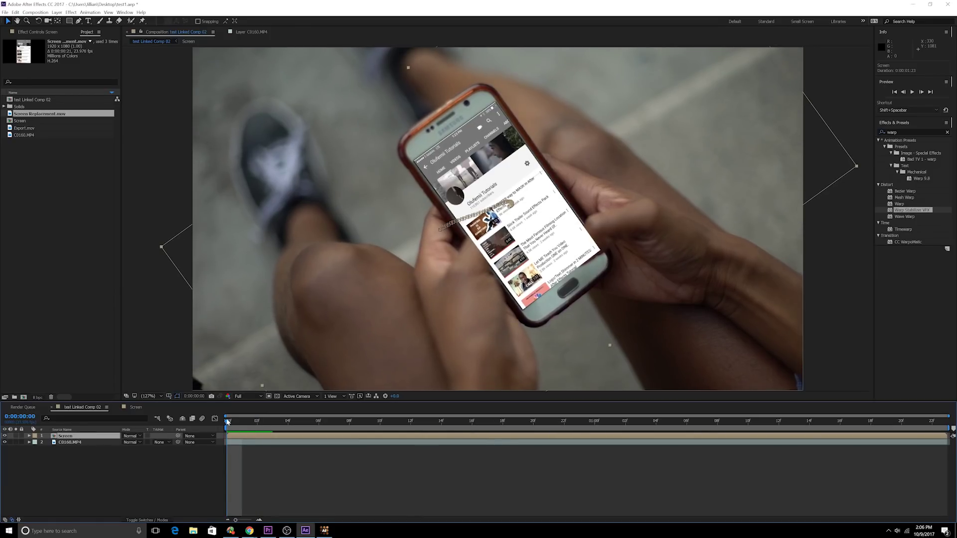
left_click_drag(228, 422, 335, 421)
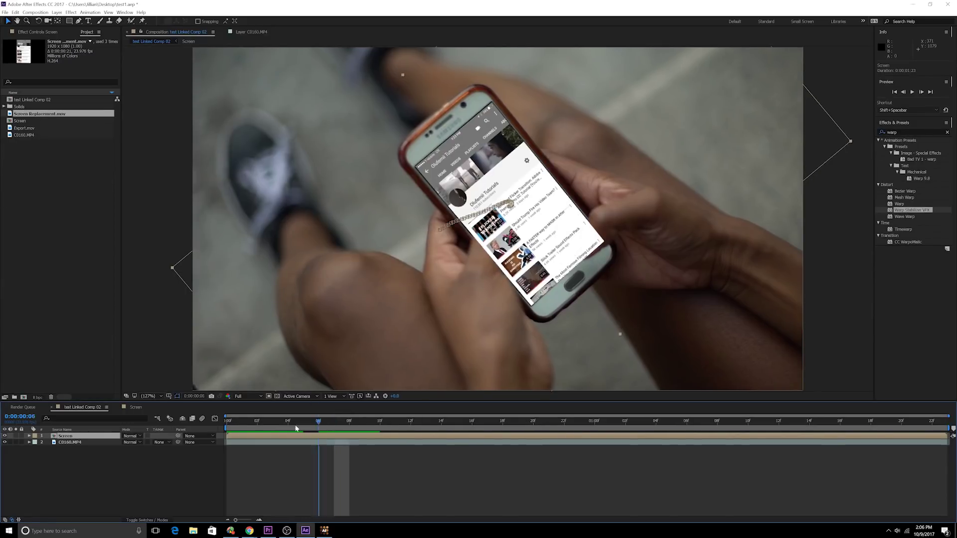
left_click_drag(333, 424, 257, 422)
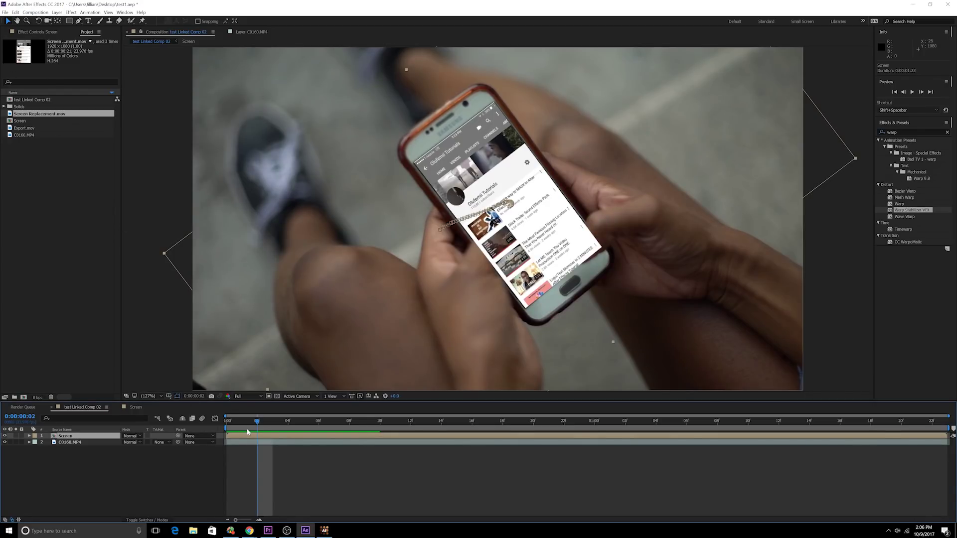
key("Home")
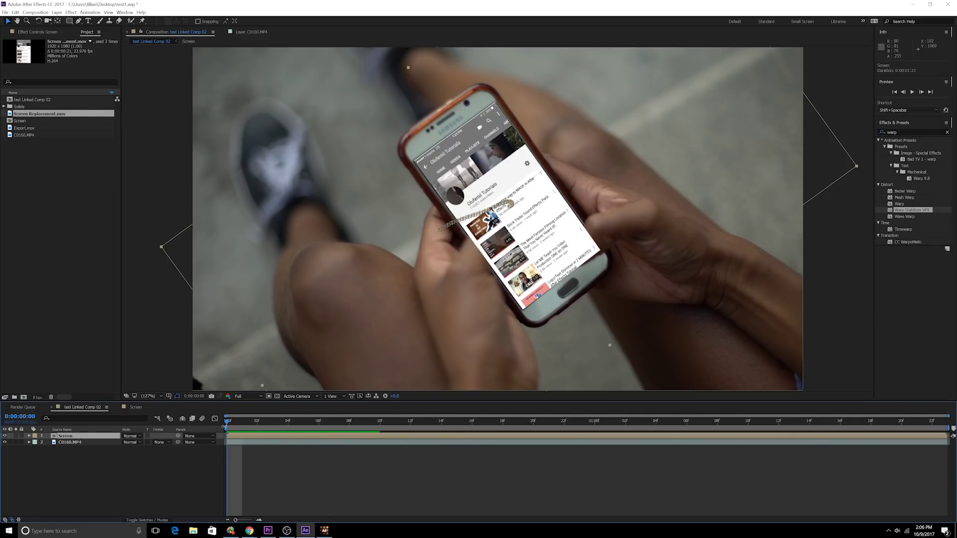
Step: Scrub and preview the C0160.MP4 footage to review the tracked screen insert
left_click(76, 442)
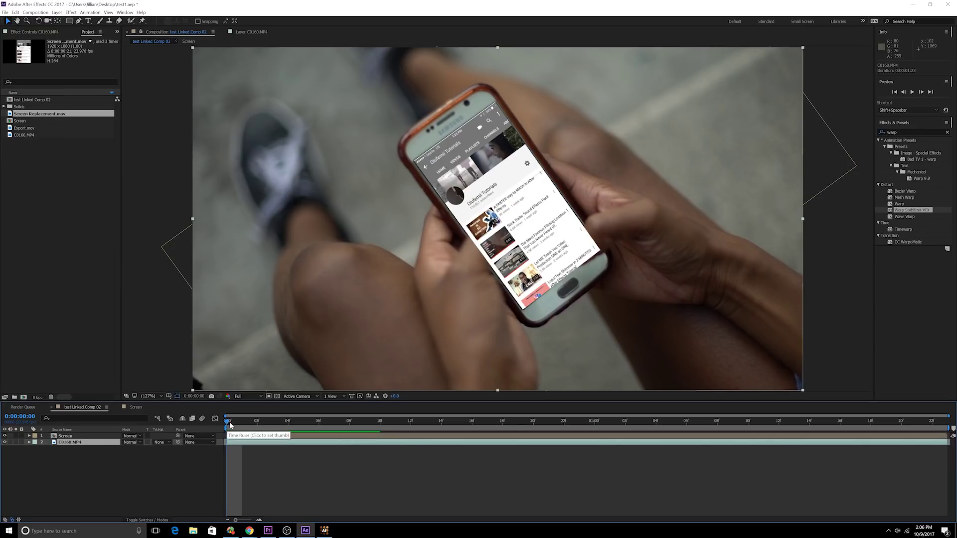
mouse_move(230, 422)
left_mouse_down()
mouse_move(593, 422)
mouse_move(242, 422)
left_mouse_up()
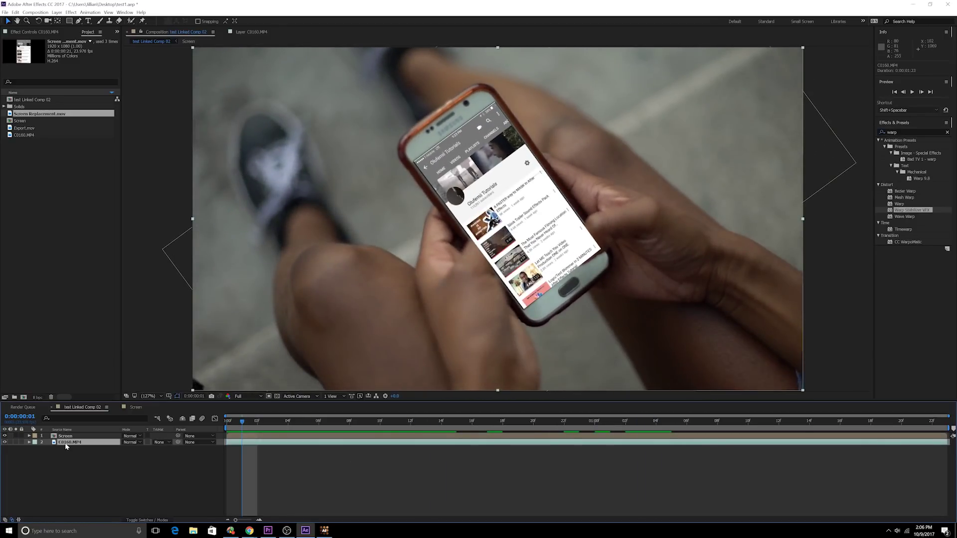
key("space")
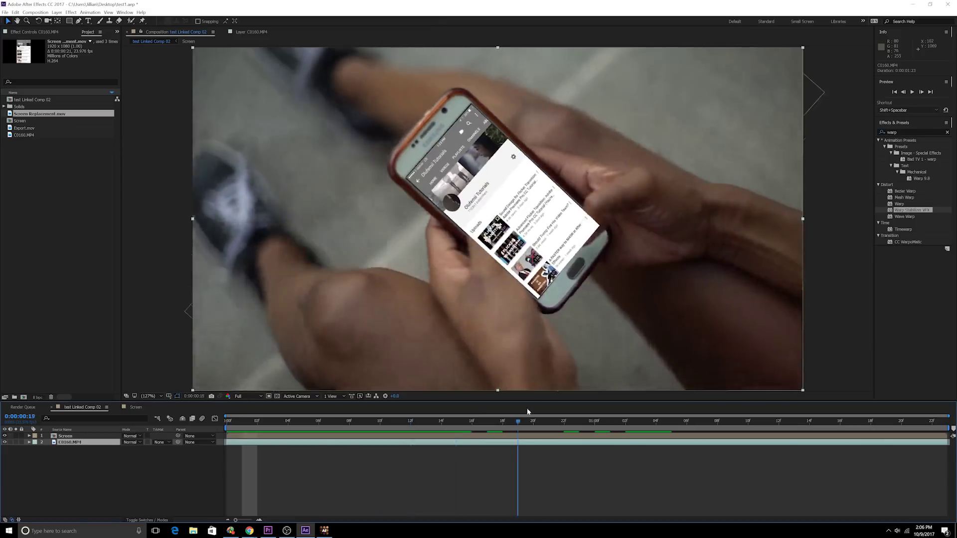
key("space")
left_click(63, 441)
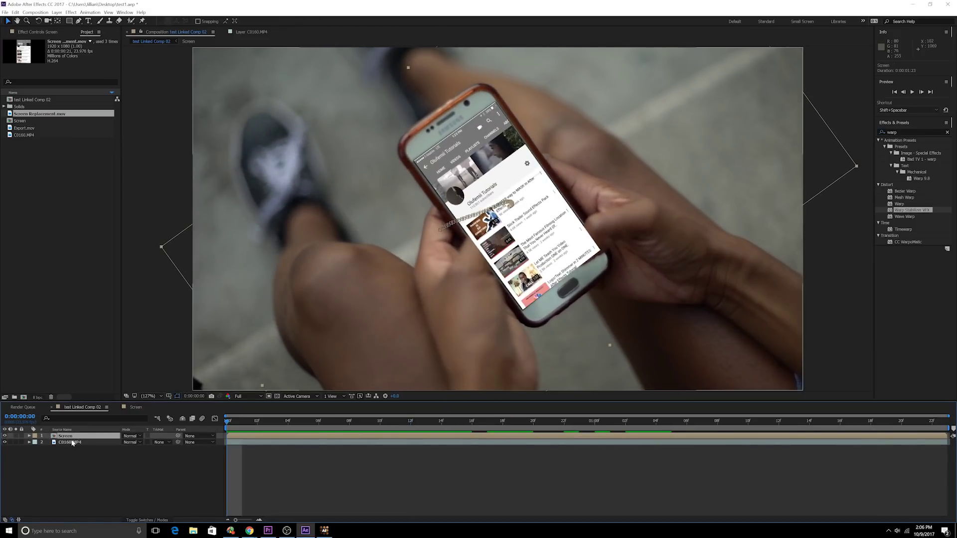
key("Return")
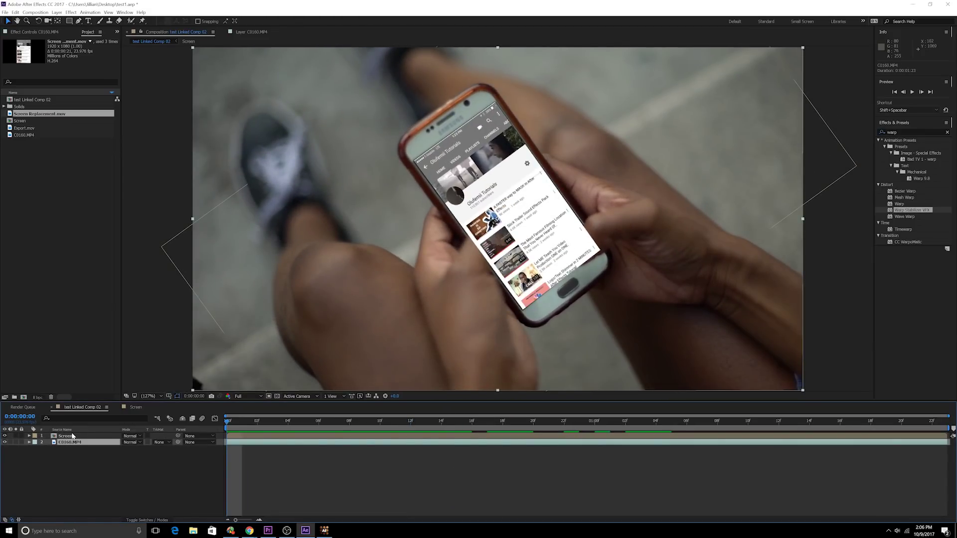
Step: Duplicate C0160.MP4 above the Screen insert and draw a Pen mask around the thumb
key("ctrl+d")
left_click_drag(70, 443, 72, 436)
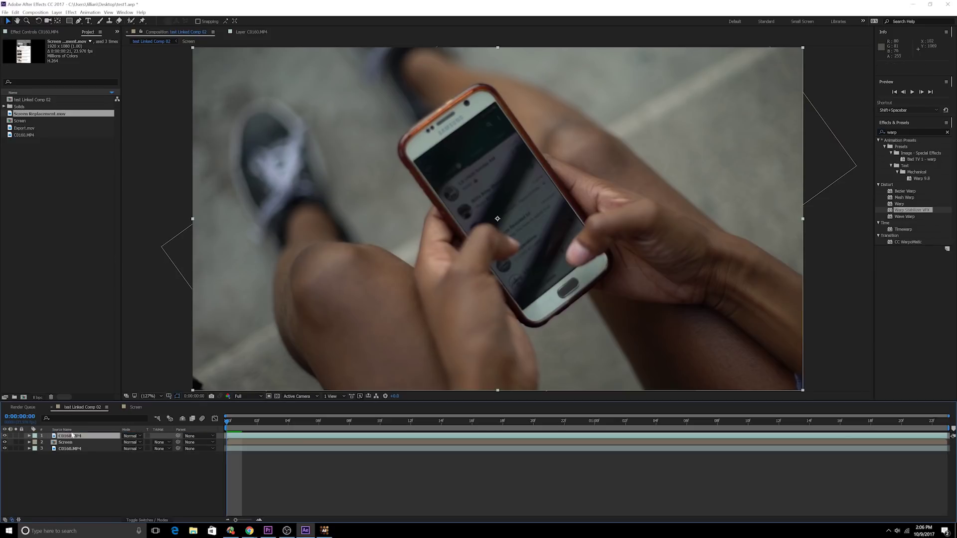
left_click(79, 22)
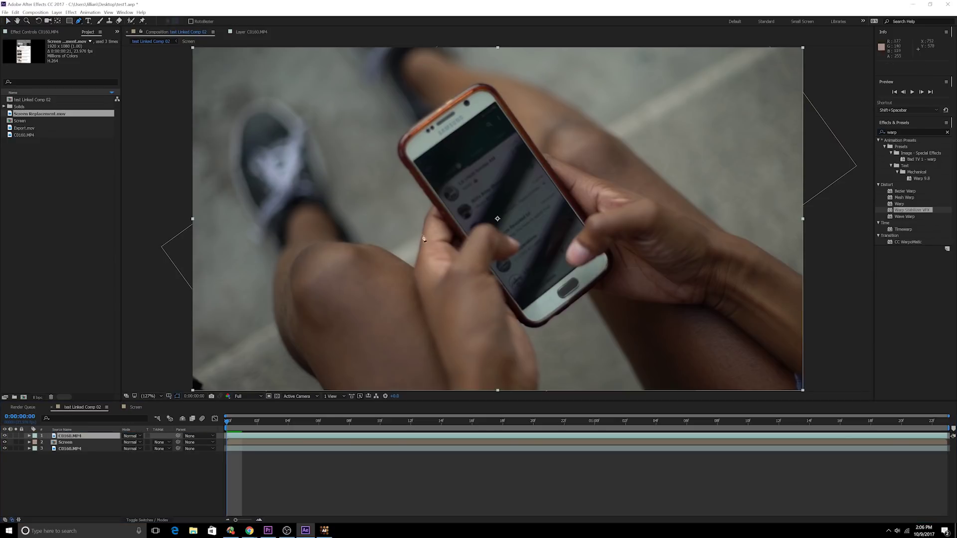
left_click_drag(459, 254, 468, 236)
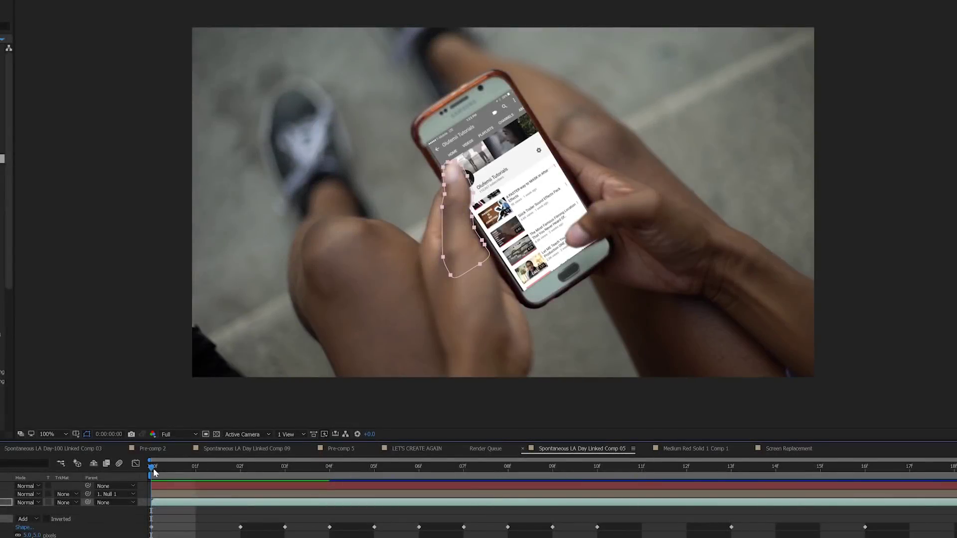
left_click_drag(154, 473, 731, 469)
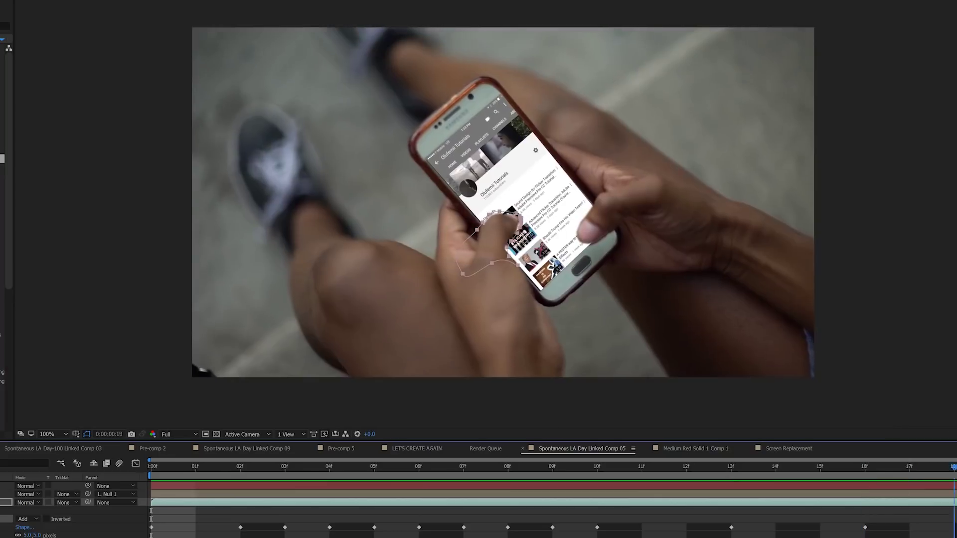
left_click(419, 467)
key("space")
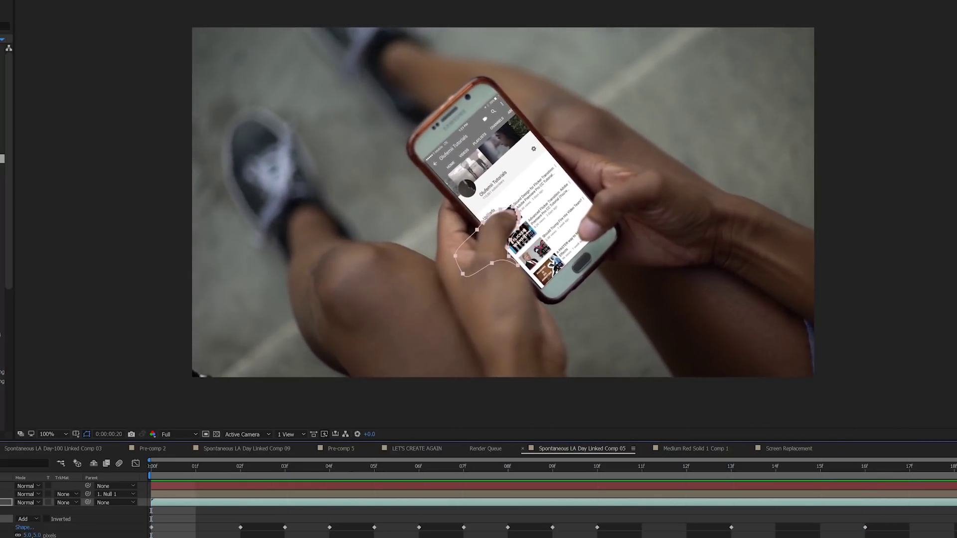
left_click_drag(820, 509, 152, 512)
key("space")
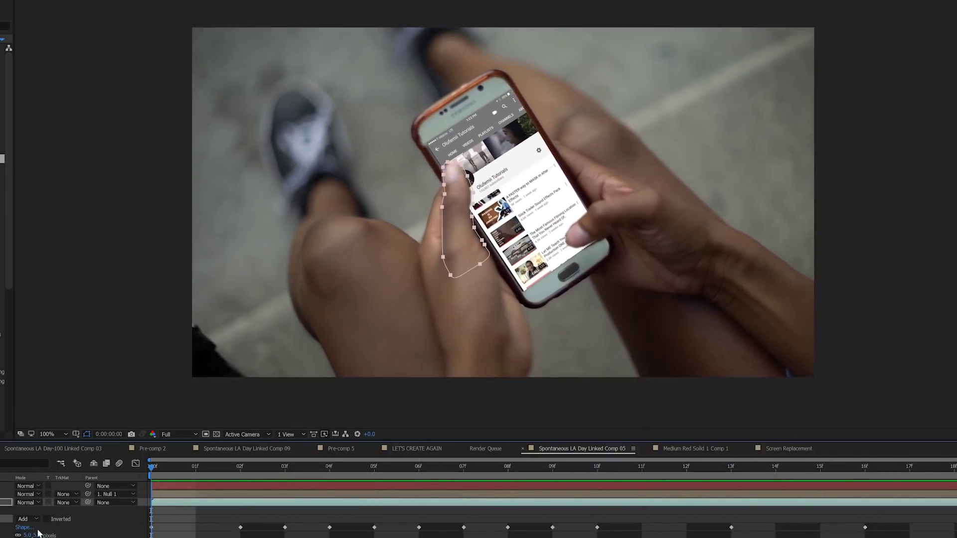
key("space")
key("space")
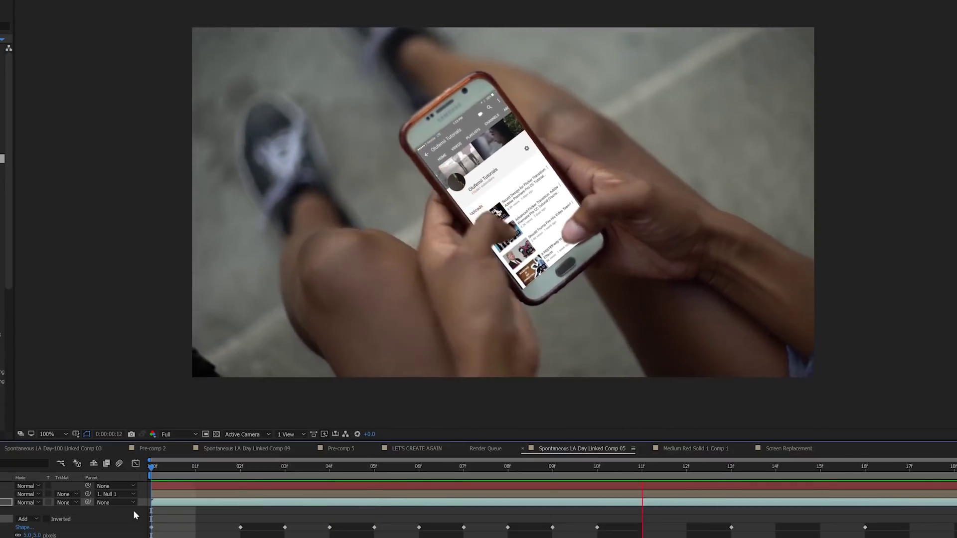